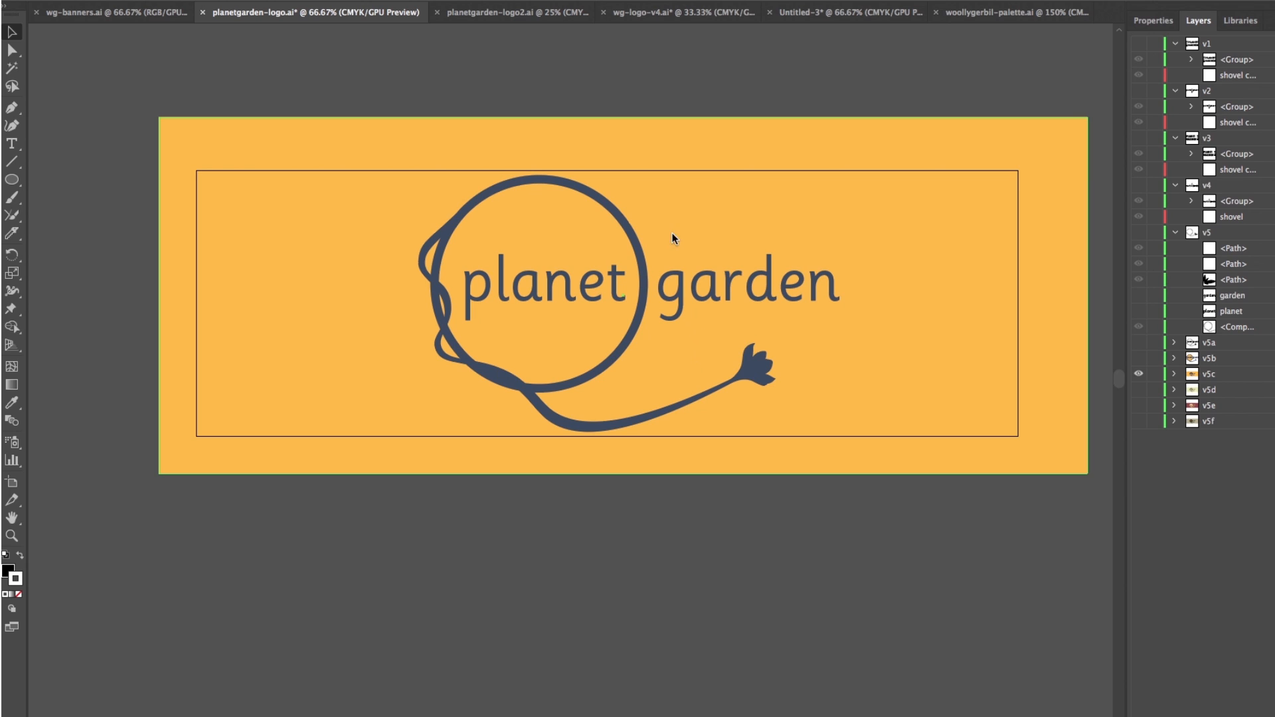
- Bring up the Pathfinder controls and create a new 1000 x 1000 px CMYK document
key(super+shift+F9)
key(super+n)
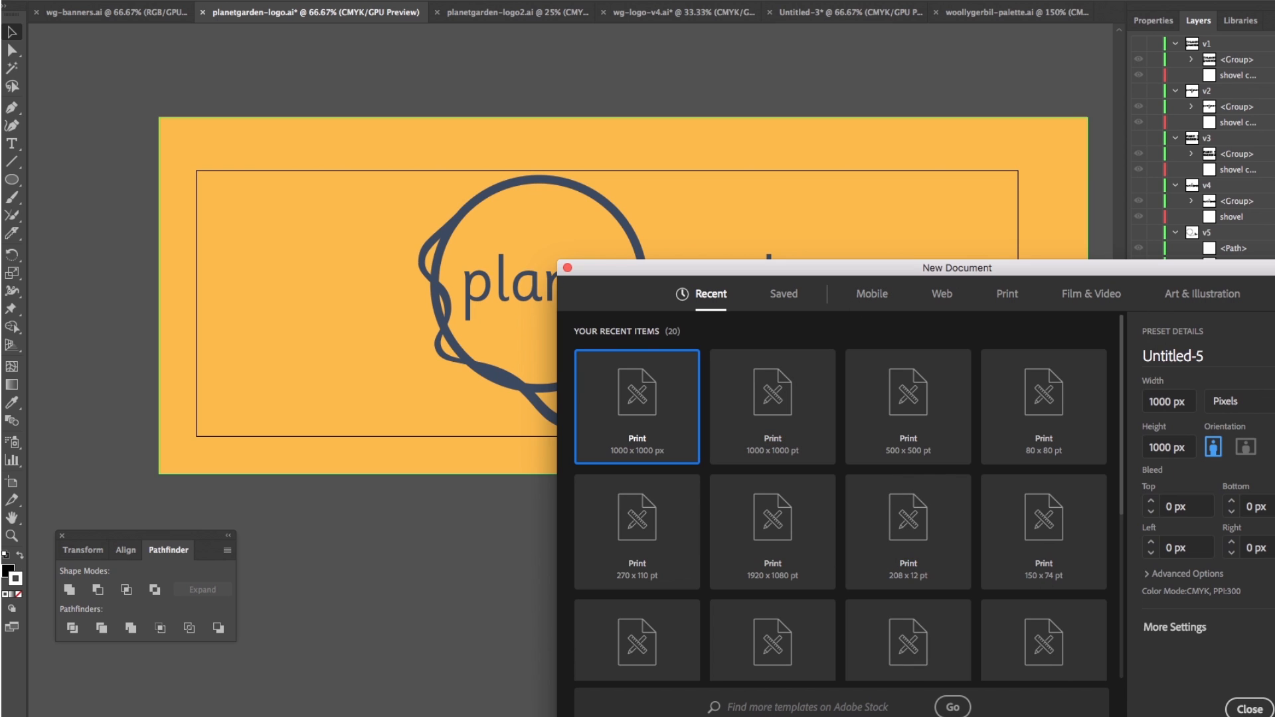
drag(1176, 266, 1074, 213)
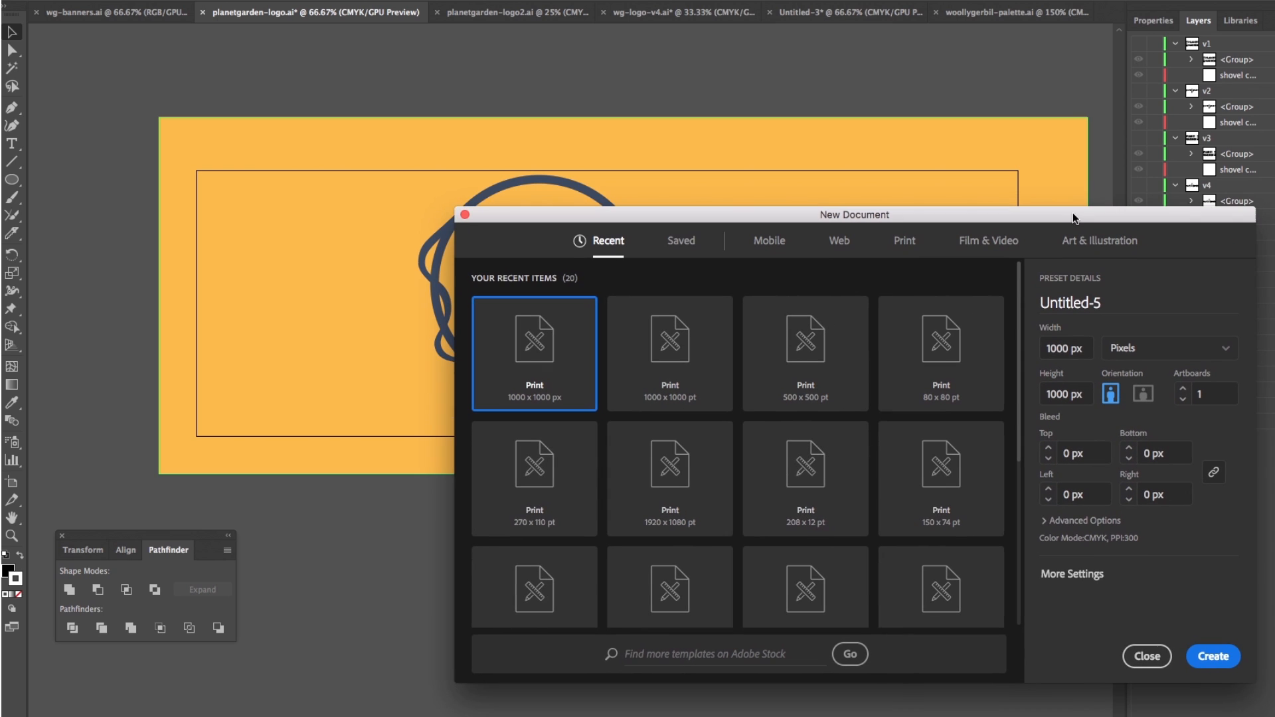
click(1202, 664)
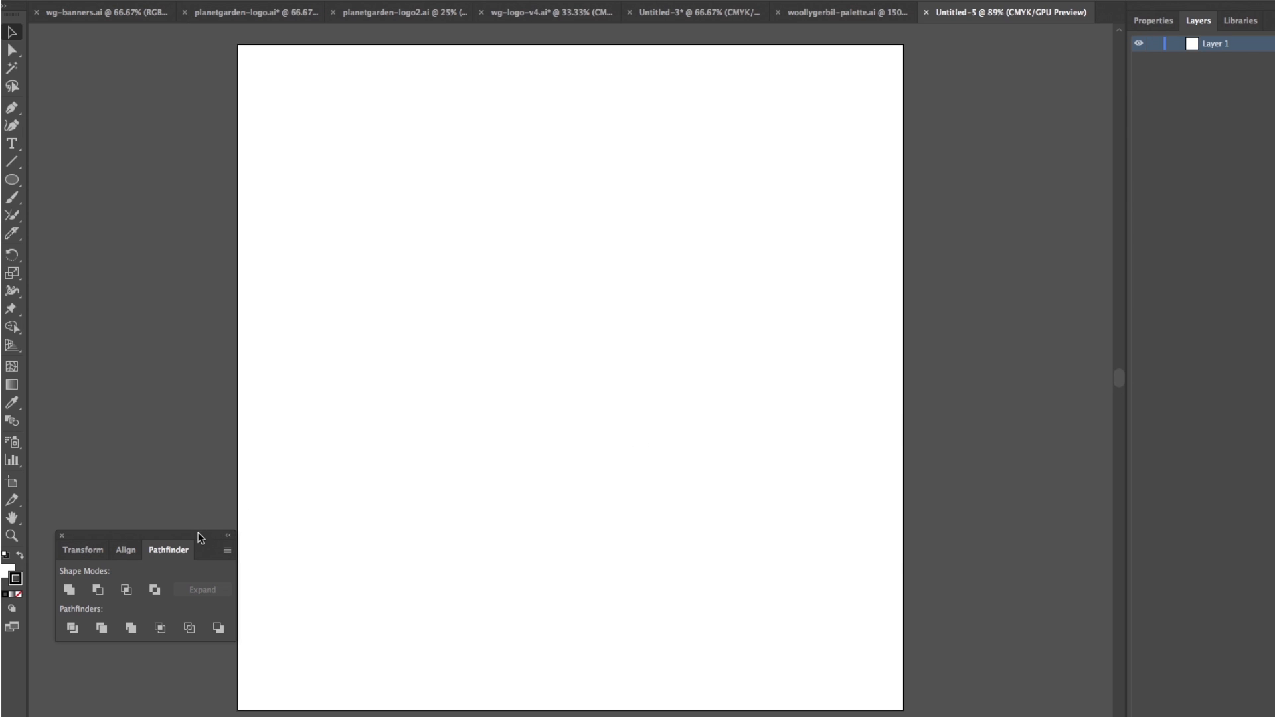
drag(198, 535, 178, 524)
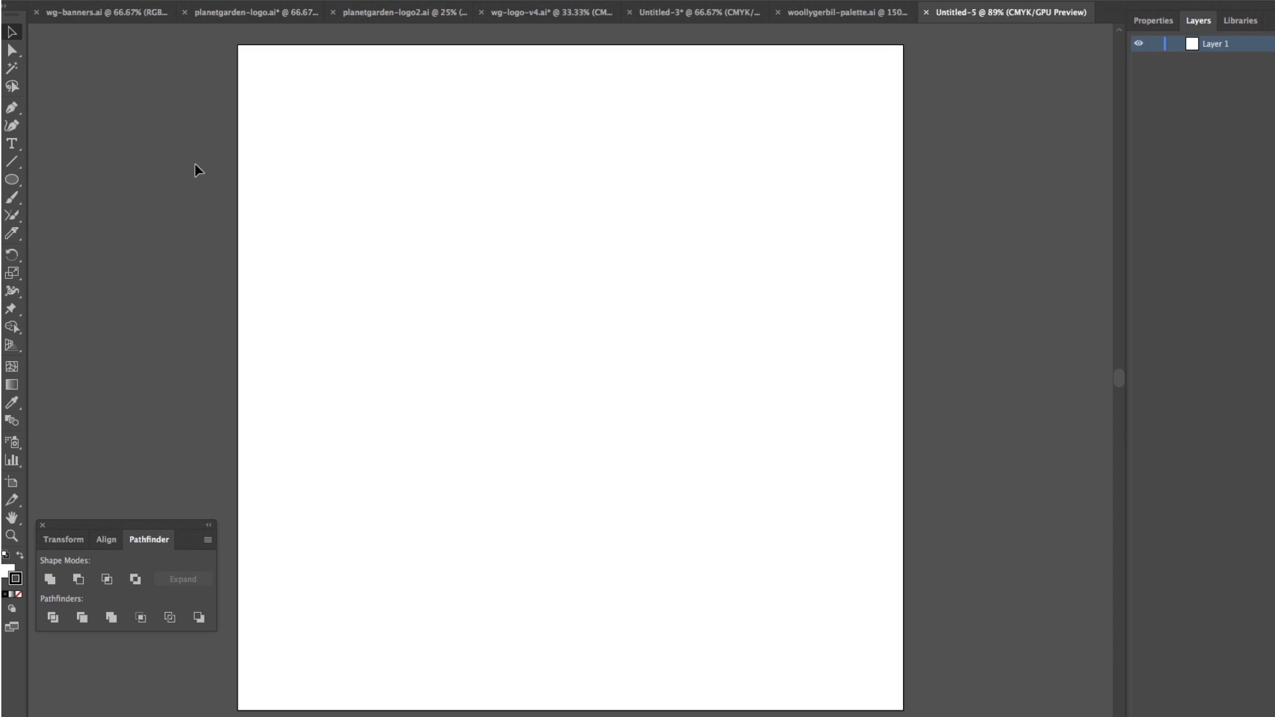
- Draw a large circle centred on the artboard, about three quarters of its width, with black fill and no stroke
click(17, 187)
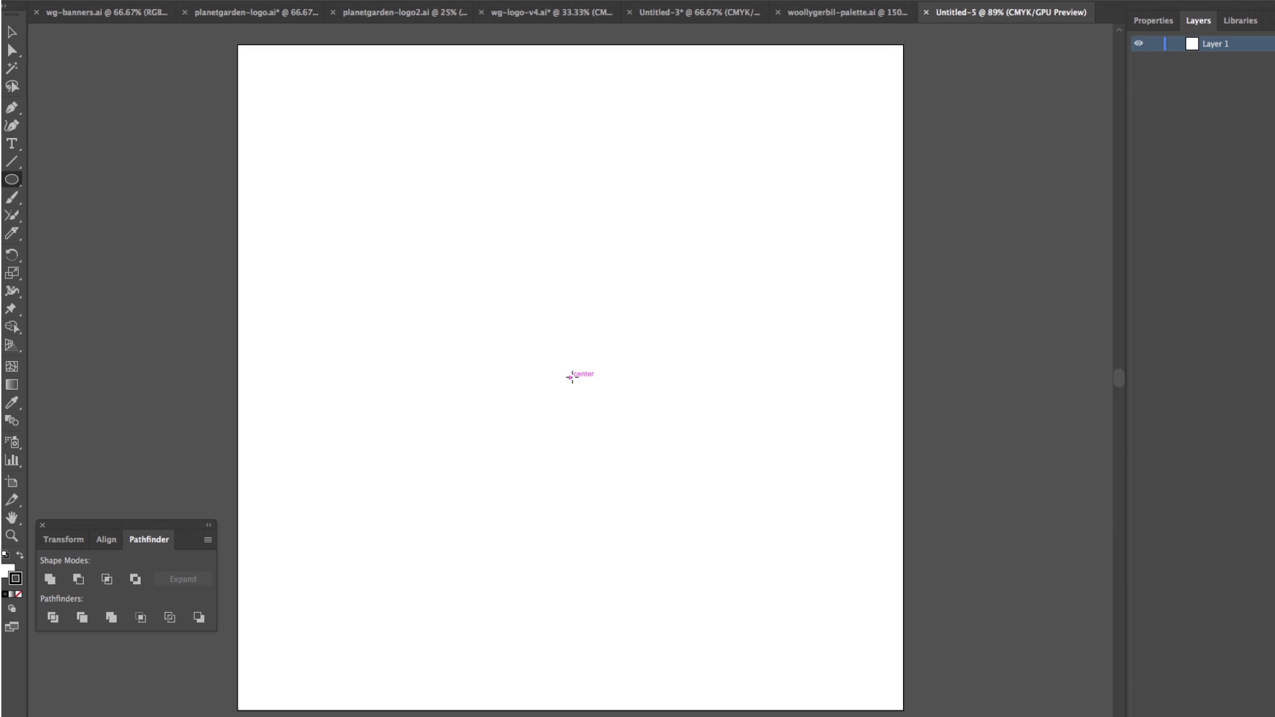
drag(571, 377, 684, 129)
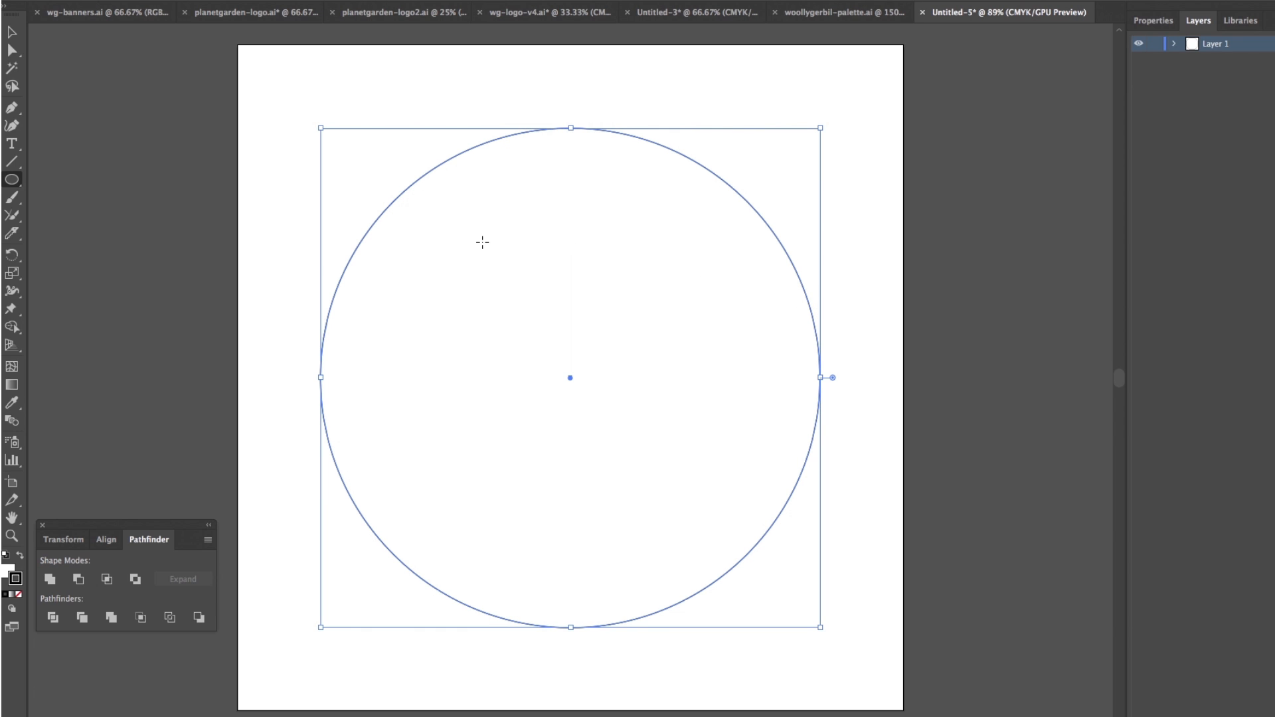
click(20, 556)
click(19, 595)
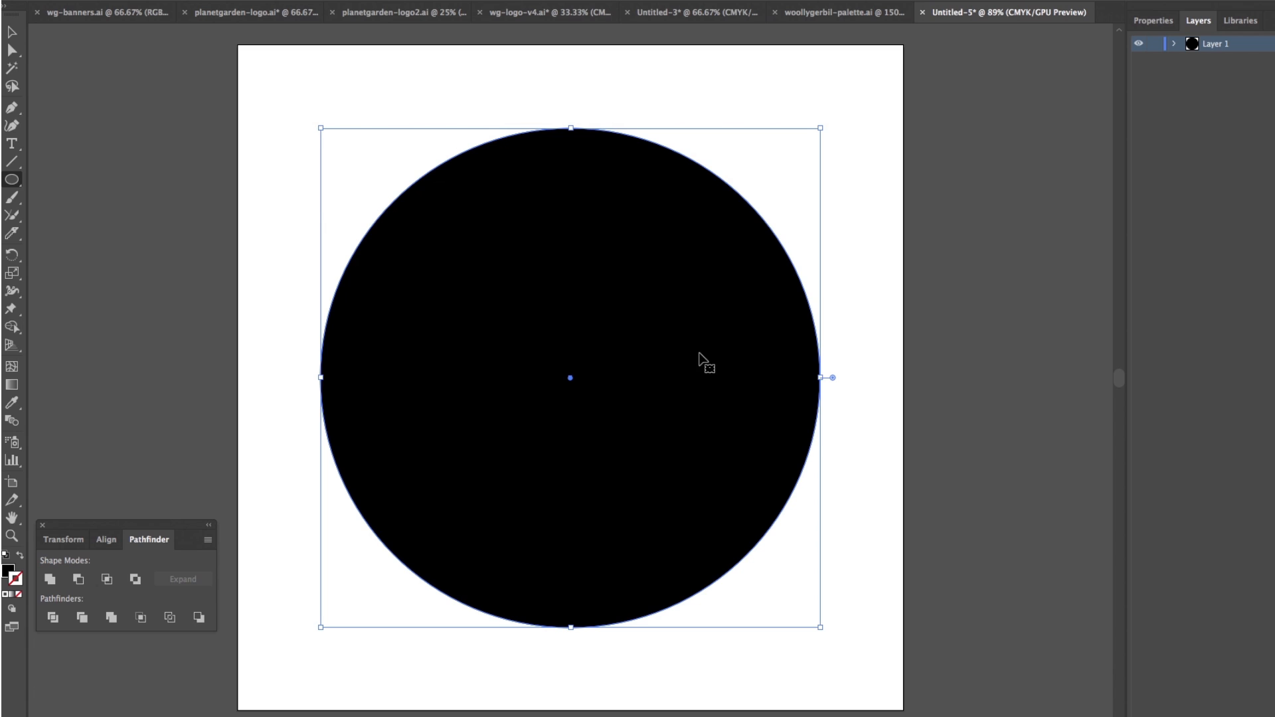
- Duplicate the black circle, scale the copy slightly smaller, give it white fill without stroke, and centre it over the original
click(12, 32)
drag(643, 331, 657, 361)
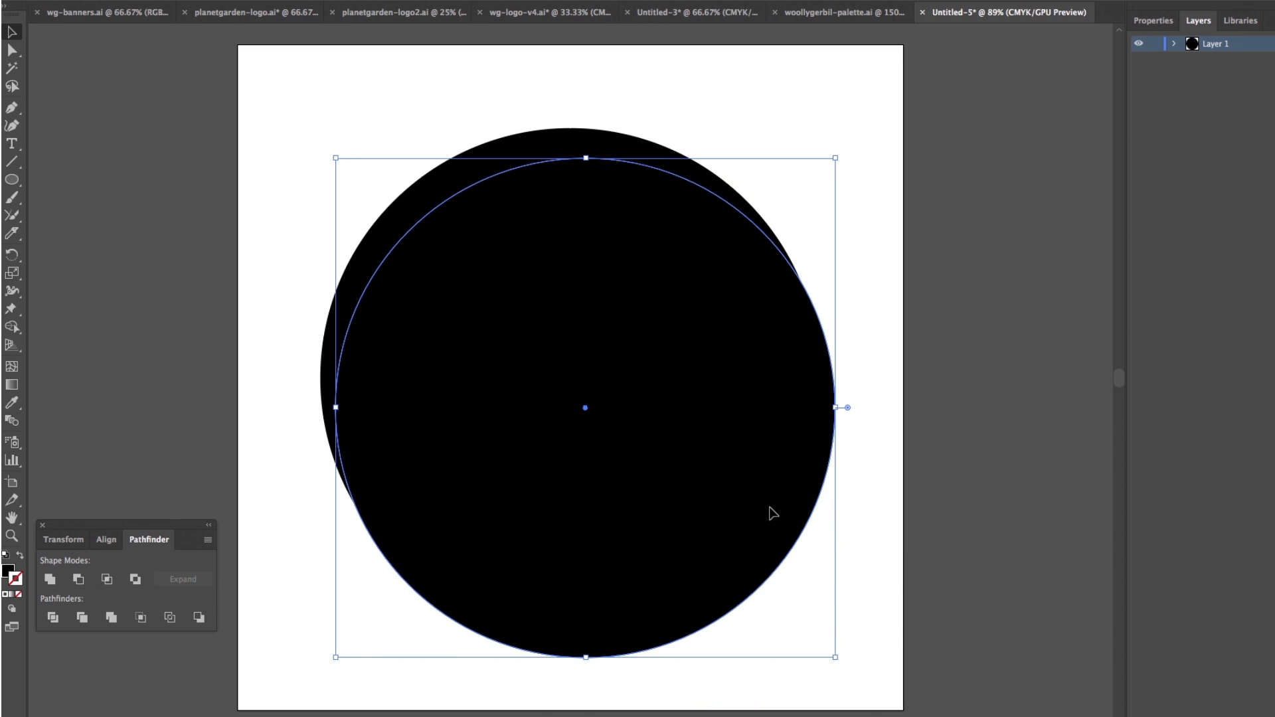
drag(837, 659, 809, 636)
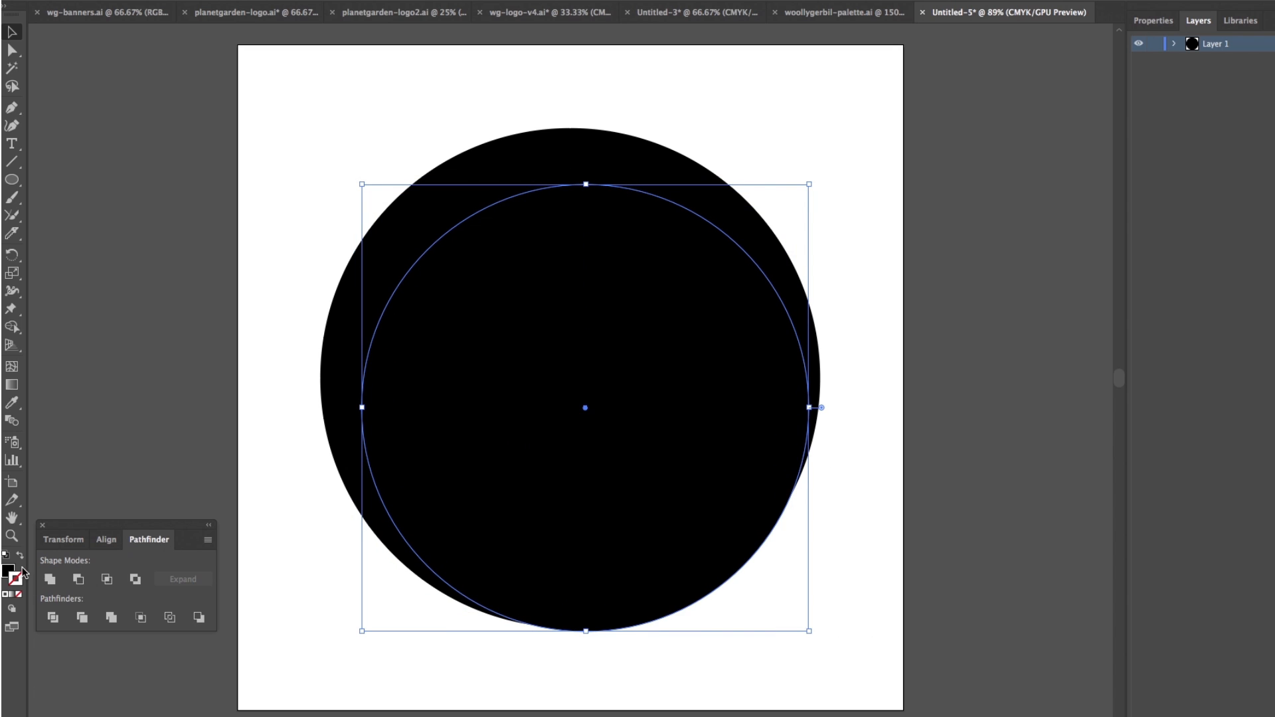
click(5, 555)
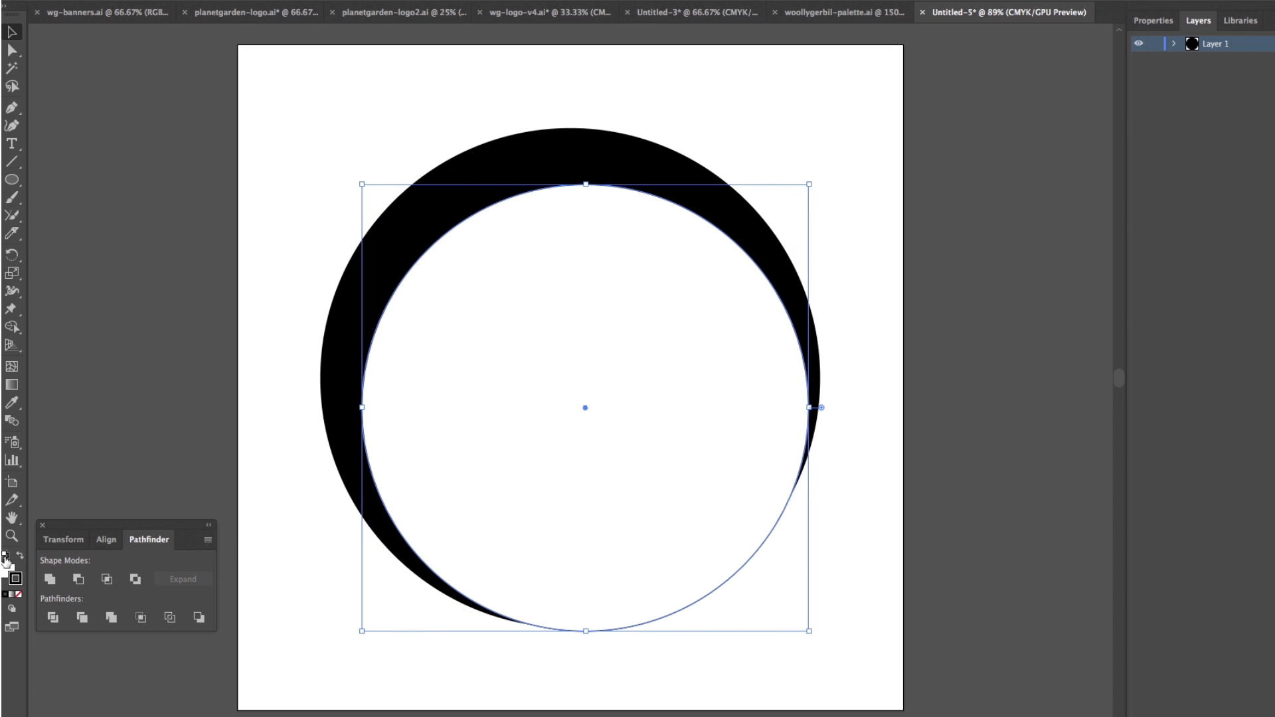
click(19, 595)
drag(692, 352, 679, 326)
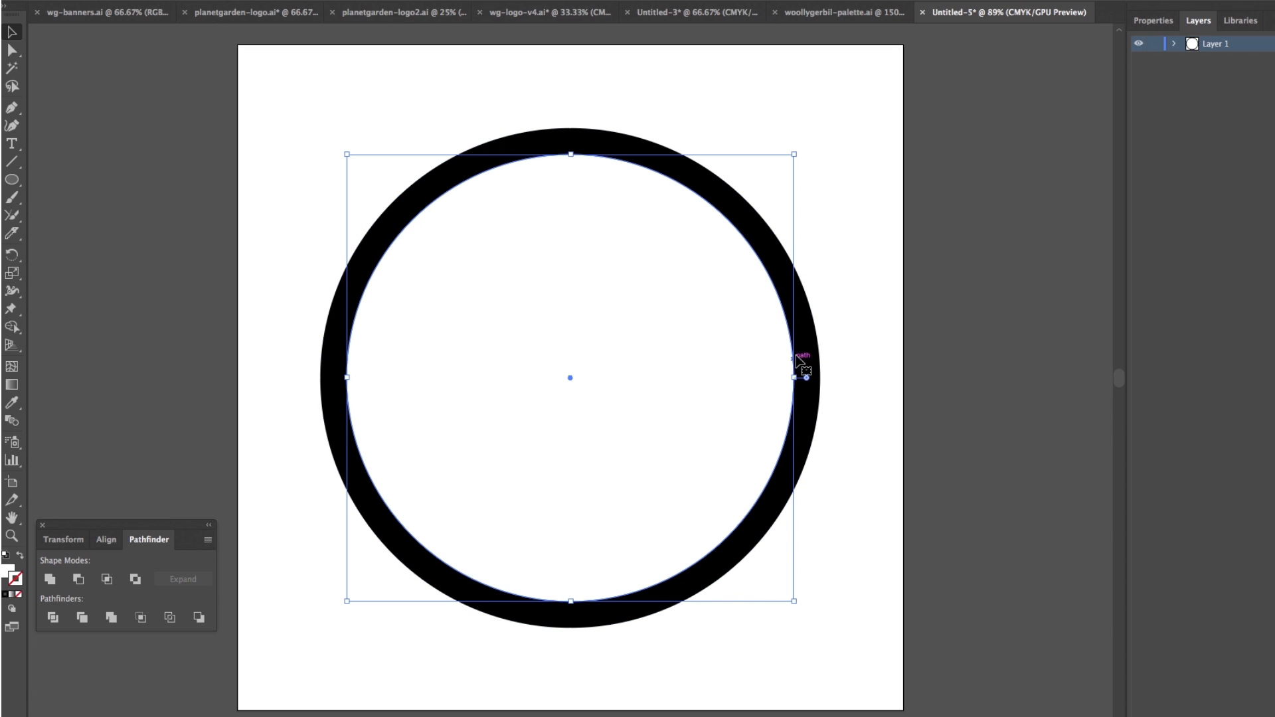
- Combine the two circles into a ring with Exclude and give the ring black fill and no stroke
click(518, 166)
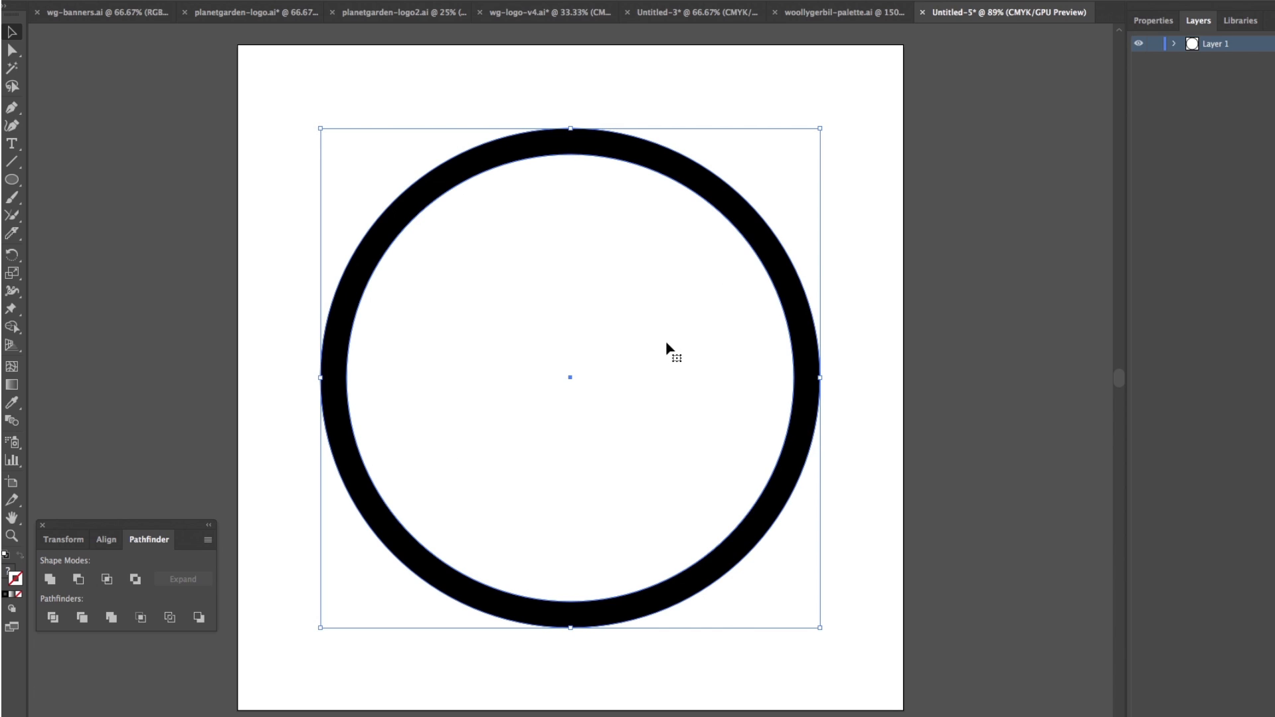
click(136, 580)
click(629, 107)
click(626, 163)
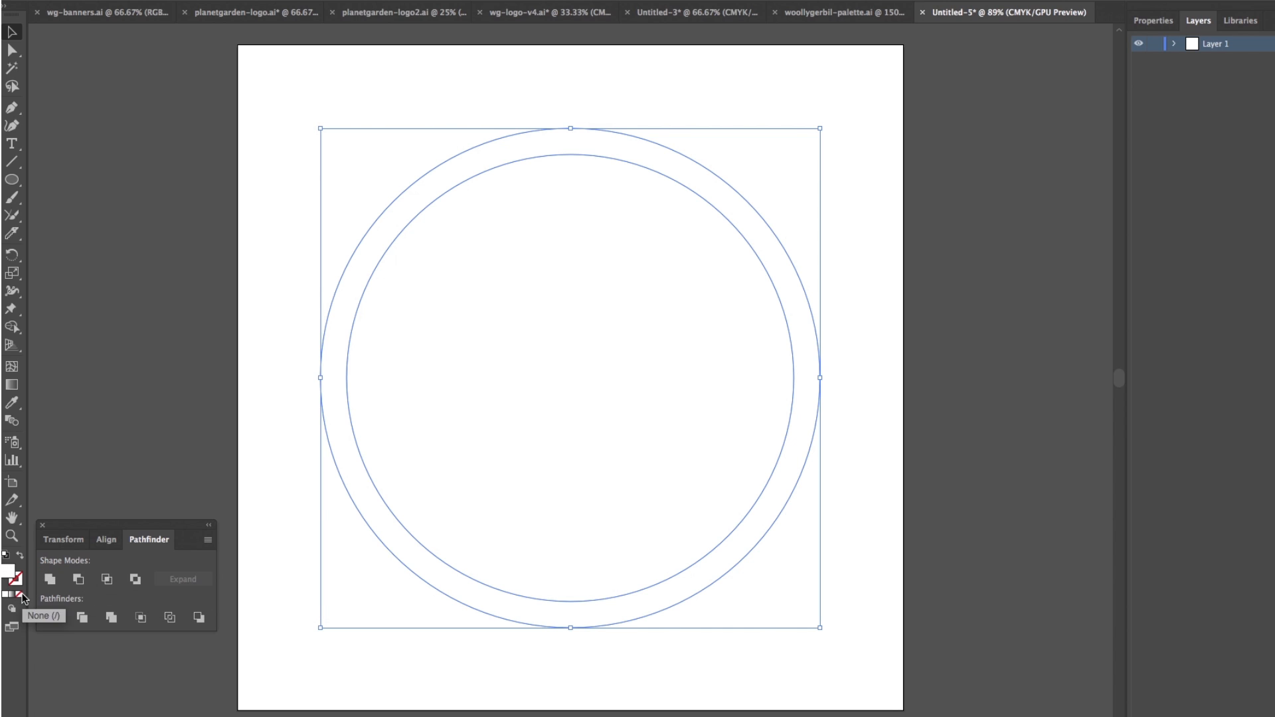
click(6, 555)
click(19, 581)
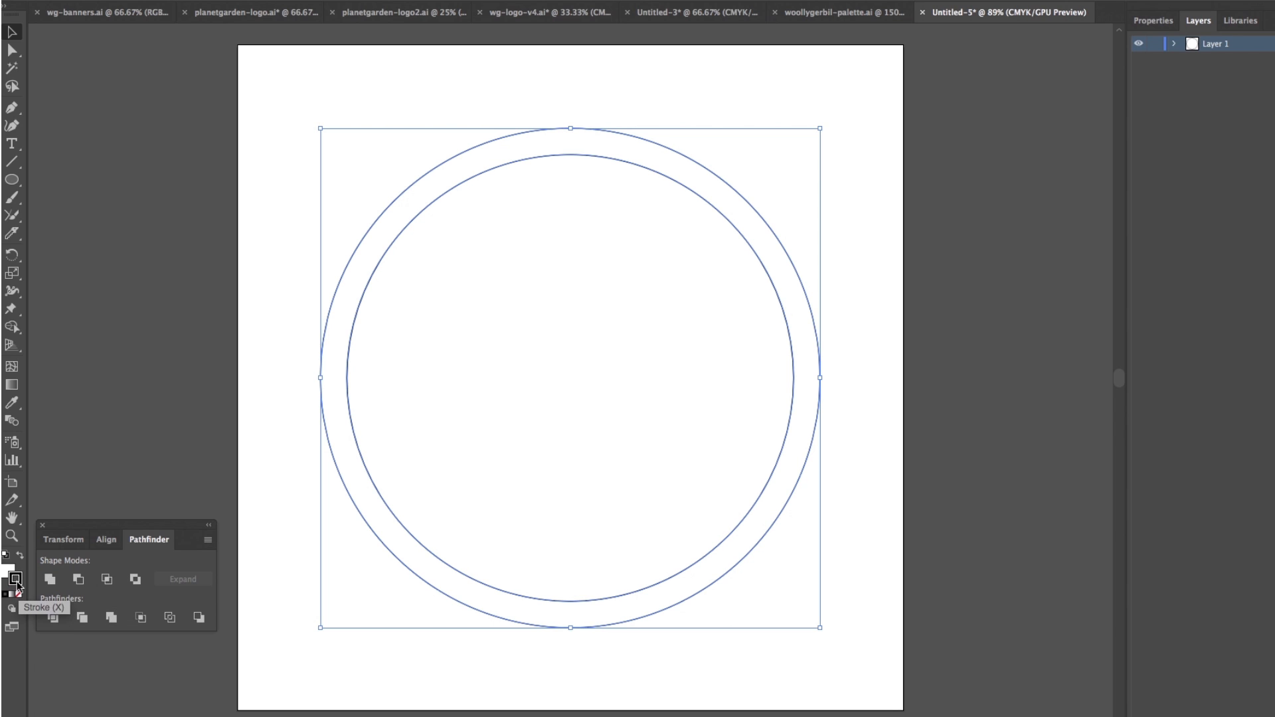
click(22, 560)
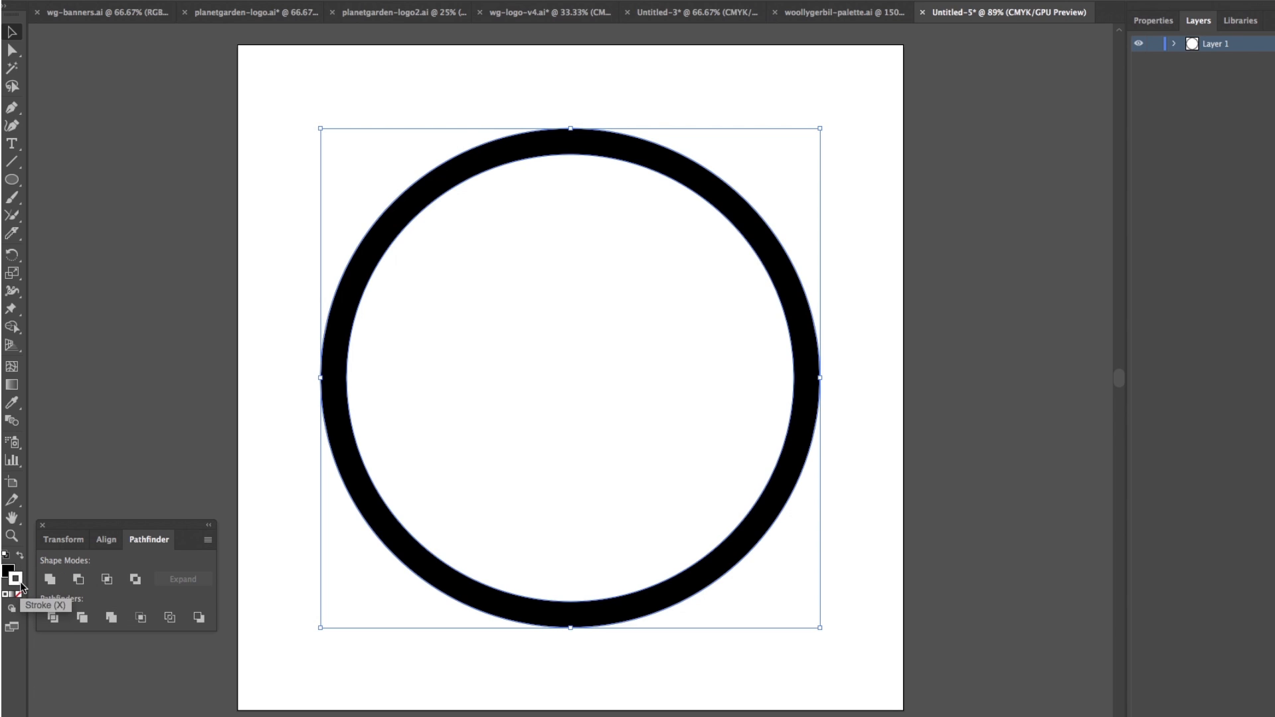
click(19, 593)
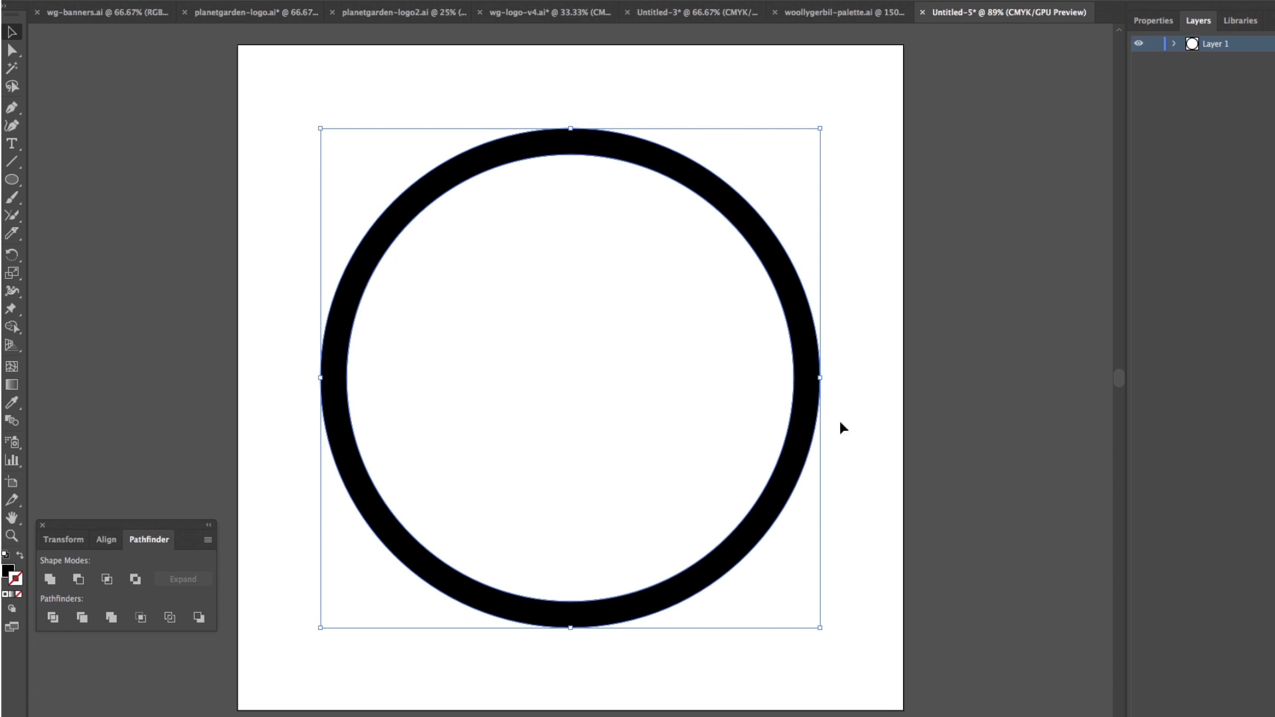
click(729, 106)
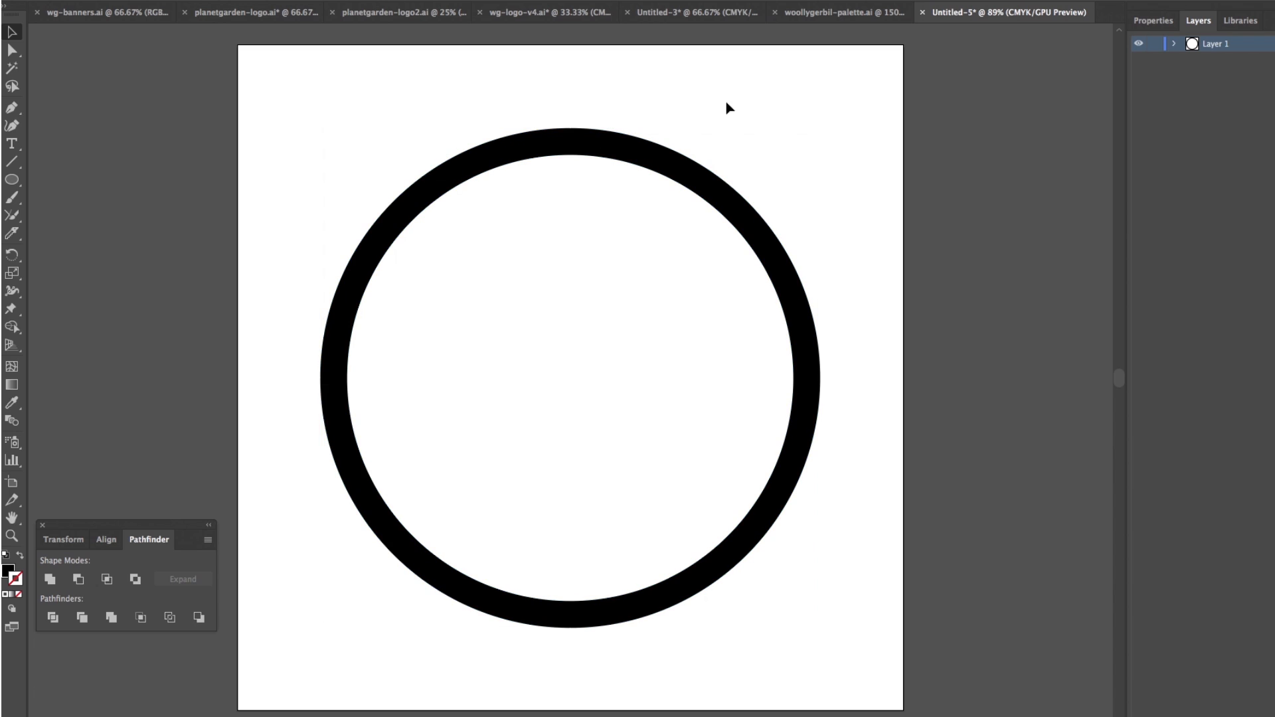
- Move the black ring up towards the artboard's upper edge and lock it in Layer 1
click(721, 209)
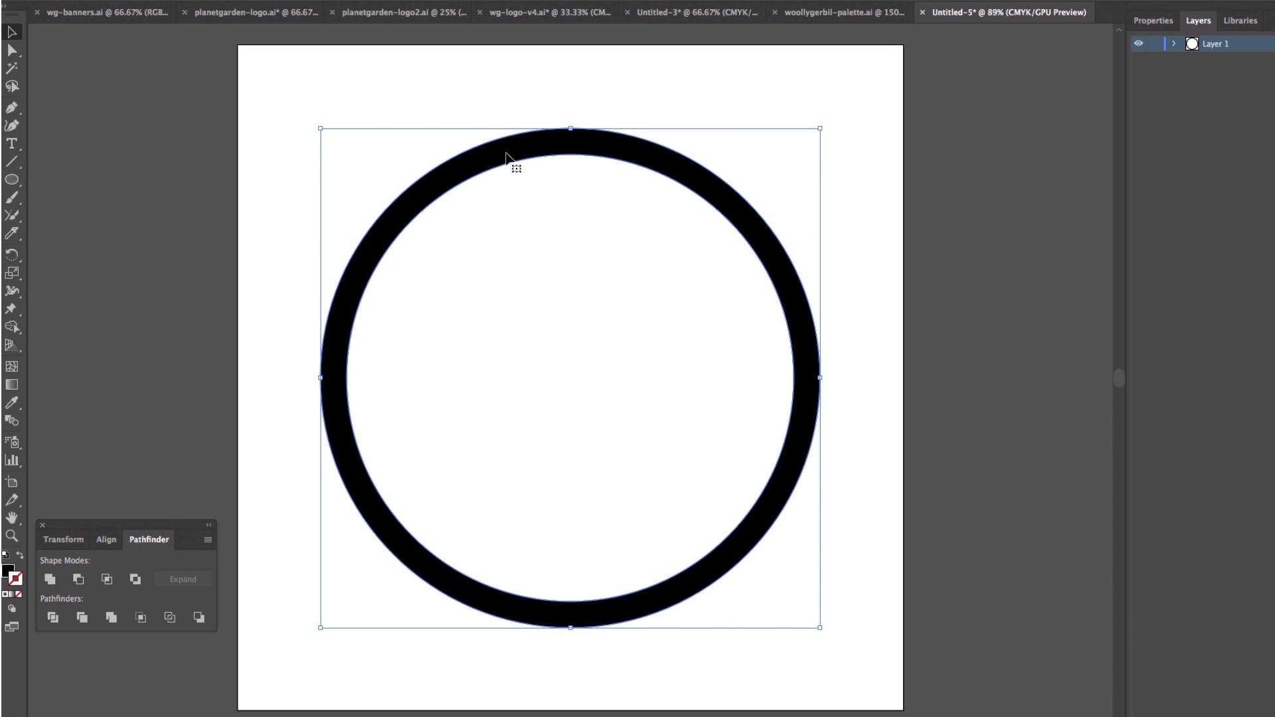
drag(658, 169, 653, 117)
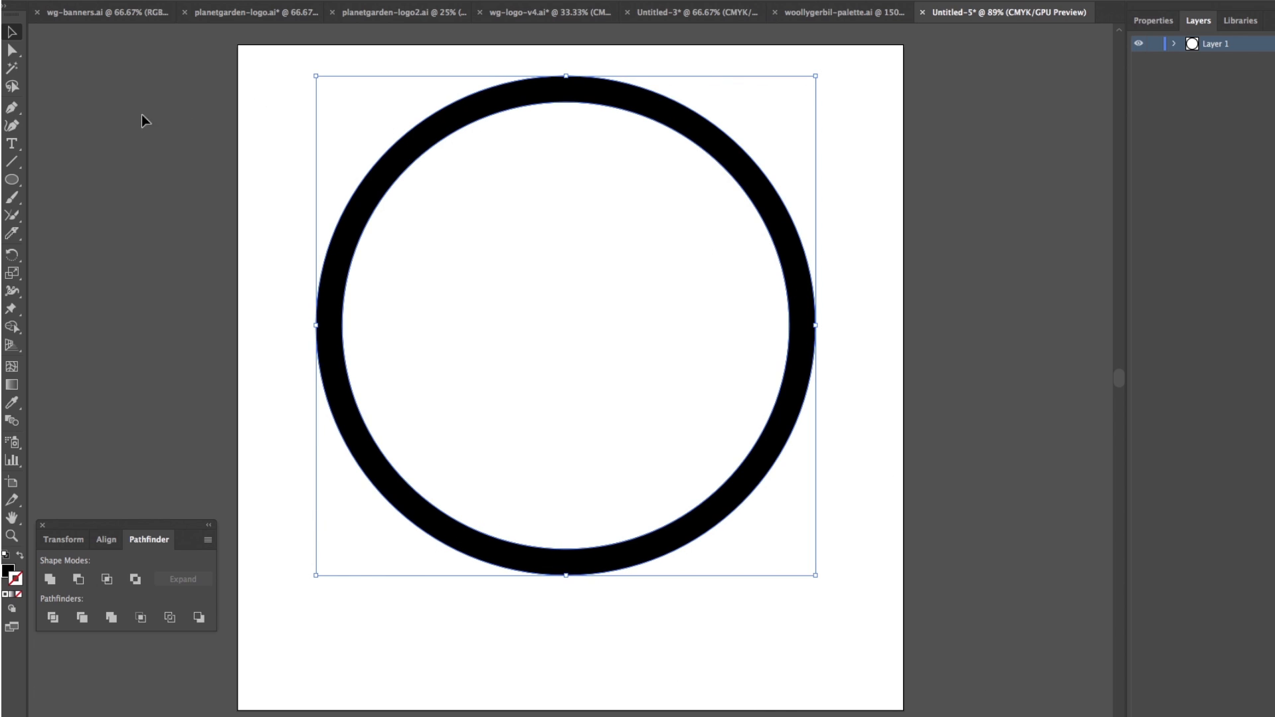
click(1174, 44)
click(1154, 59)
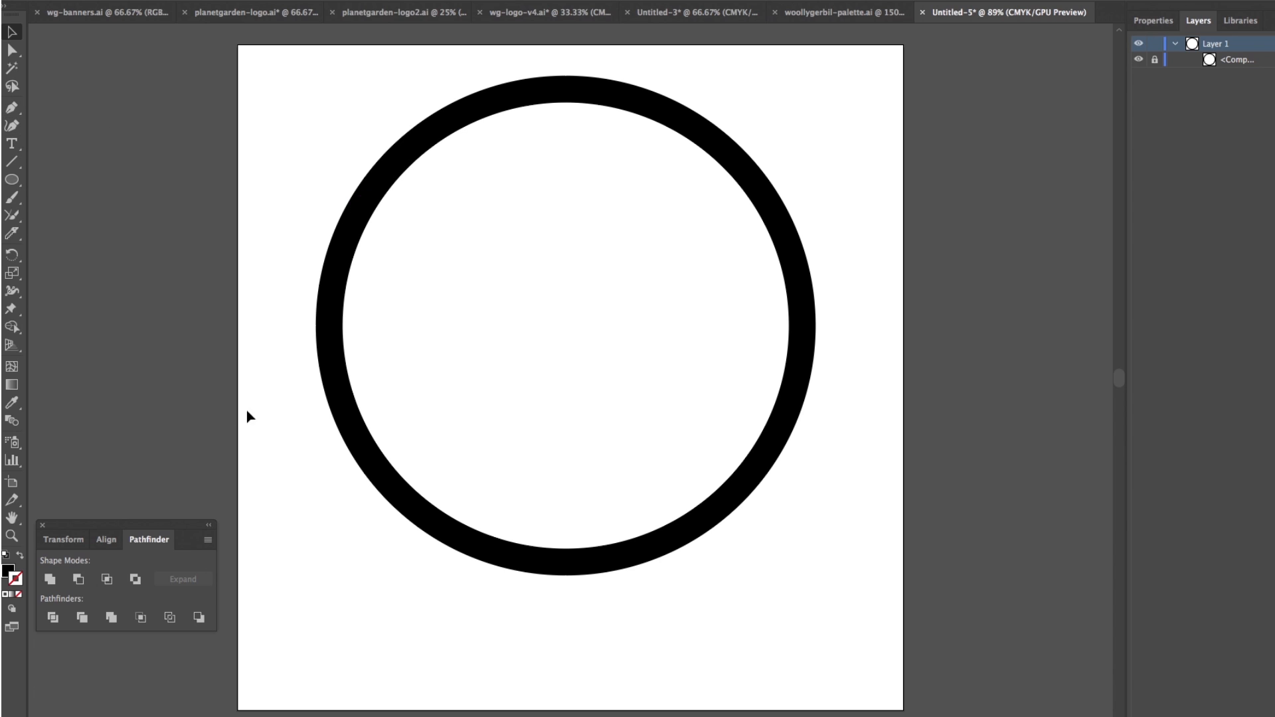
- Draw an open vine curve with the Curvature tool, weaving down the ring's left side and trailing beneath it, with black stroke and no fill
click(12, 125)
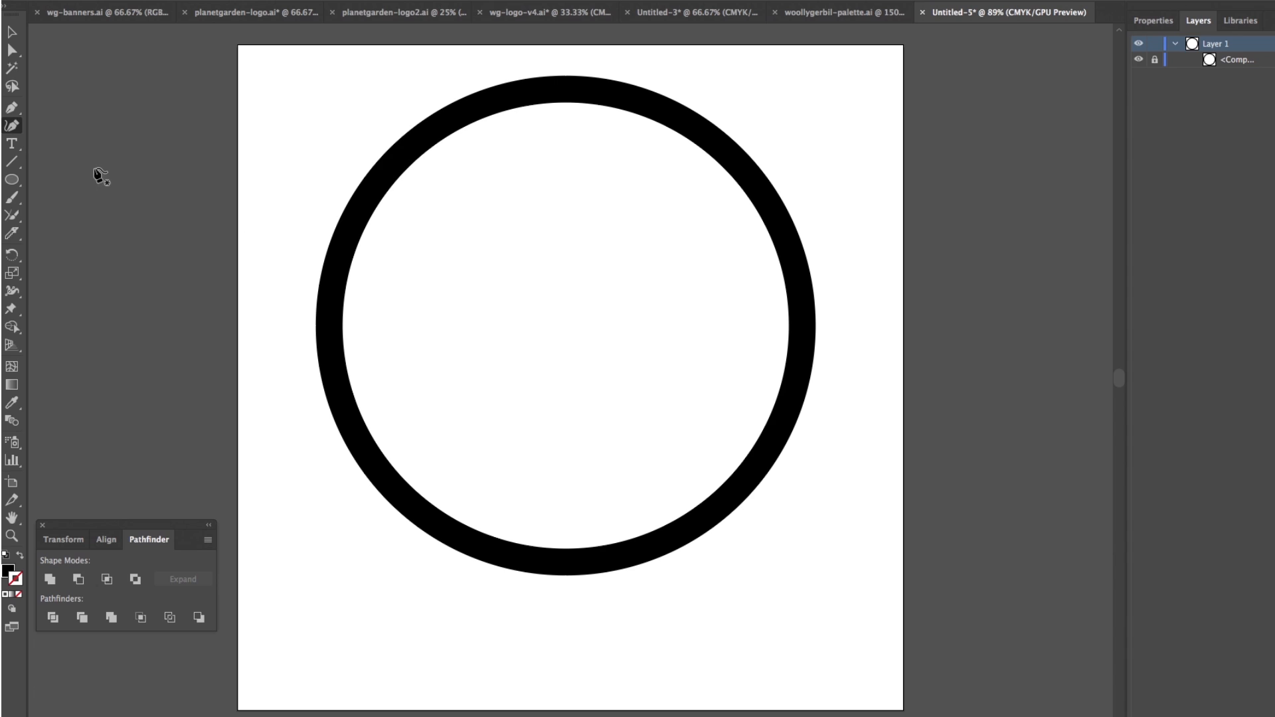
click(395, 181)
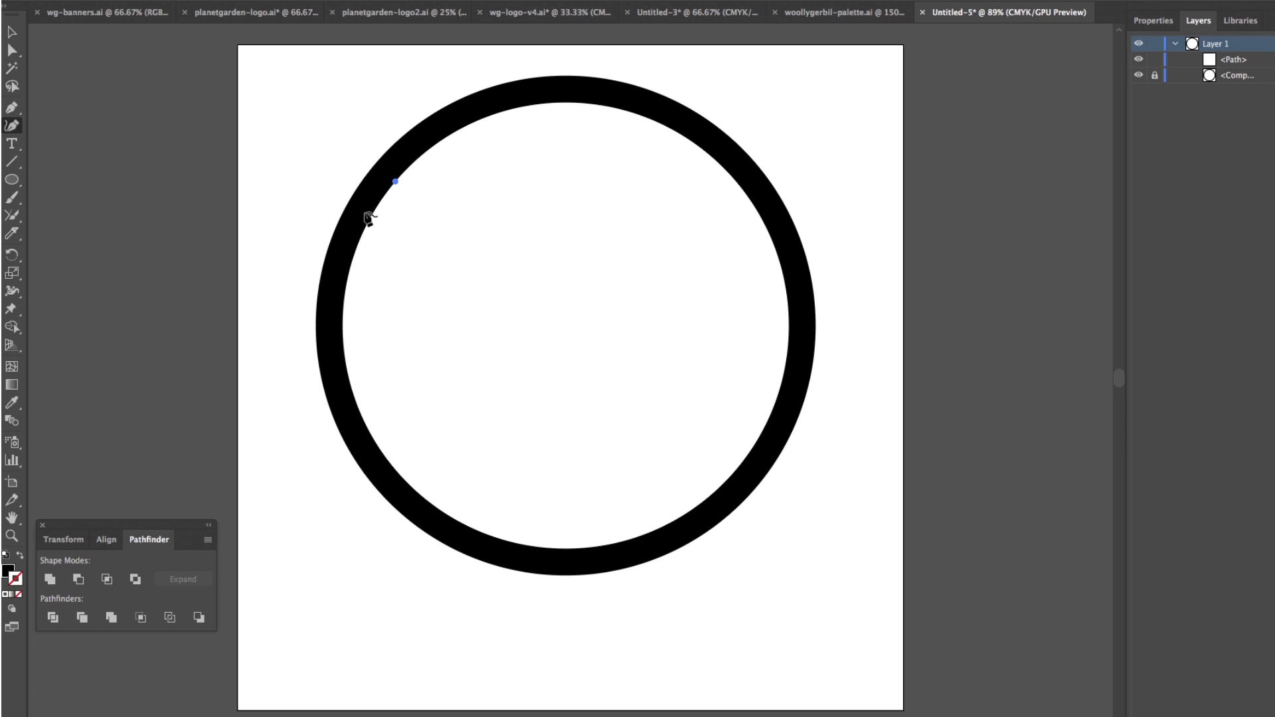
click(271, 312)
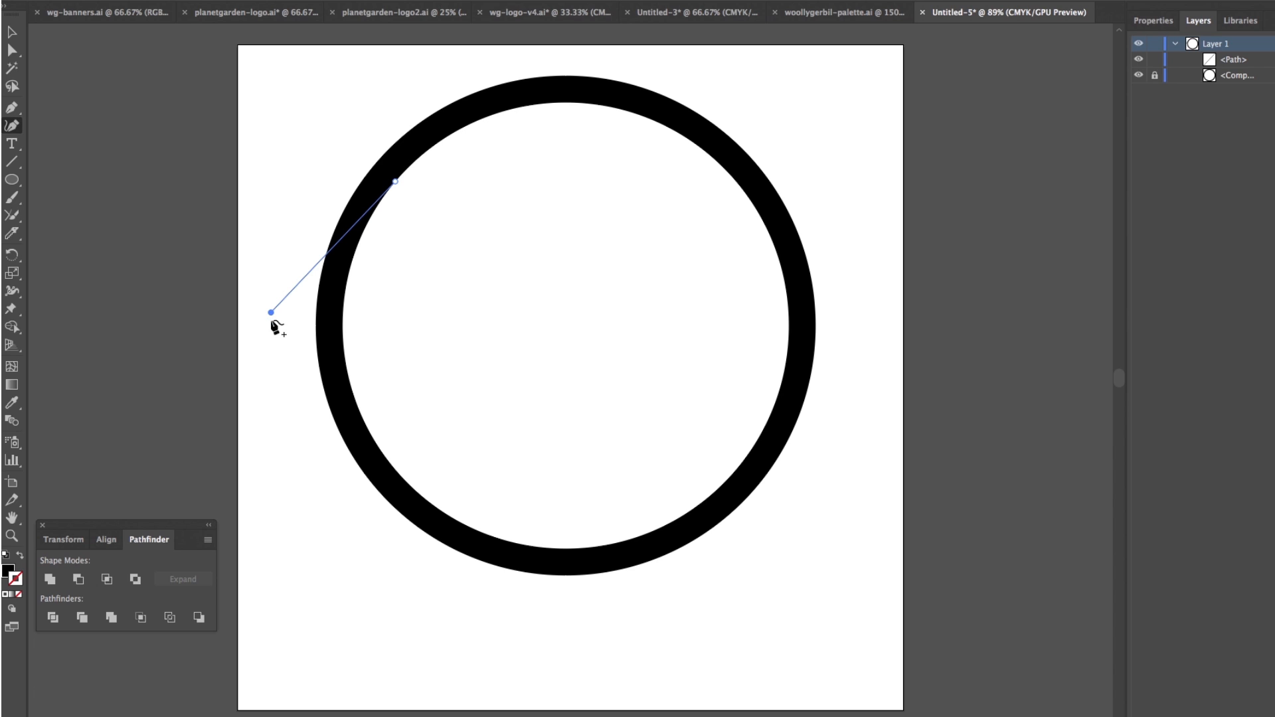
click(400, 429)
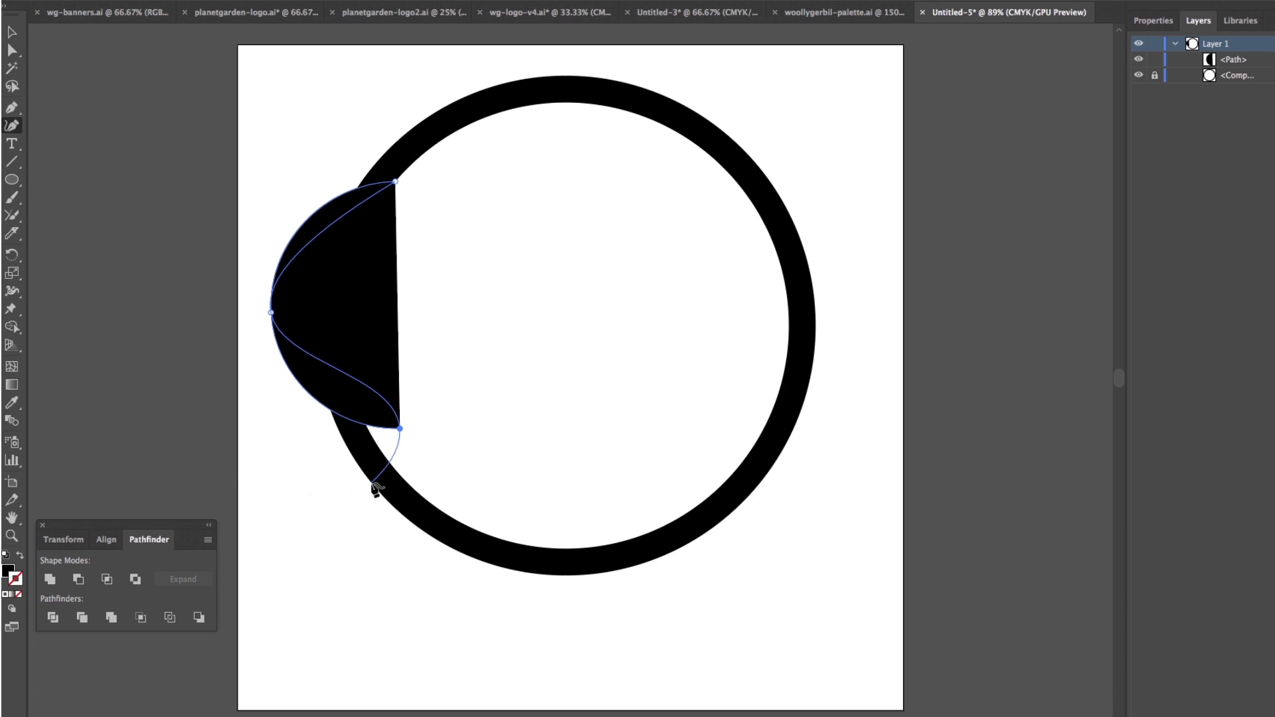
click(20, 557)
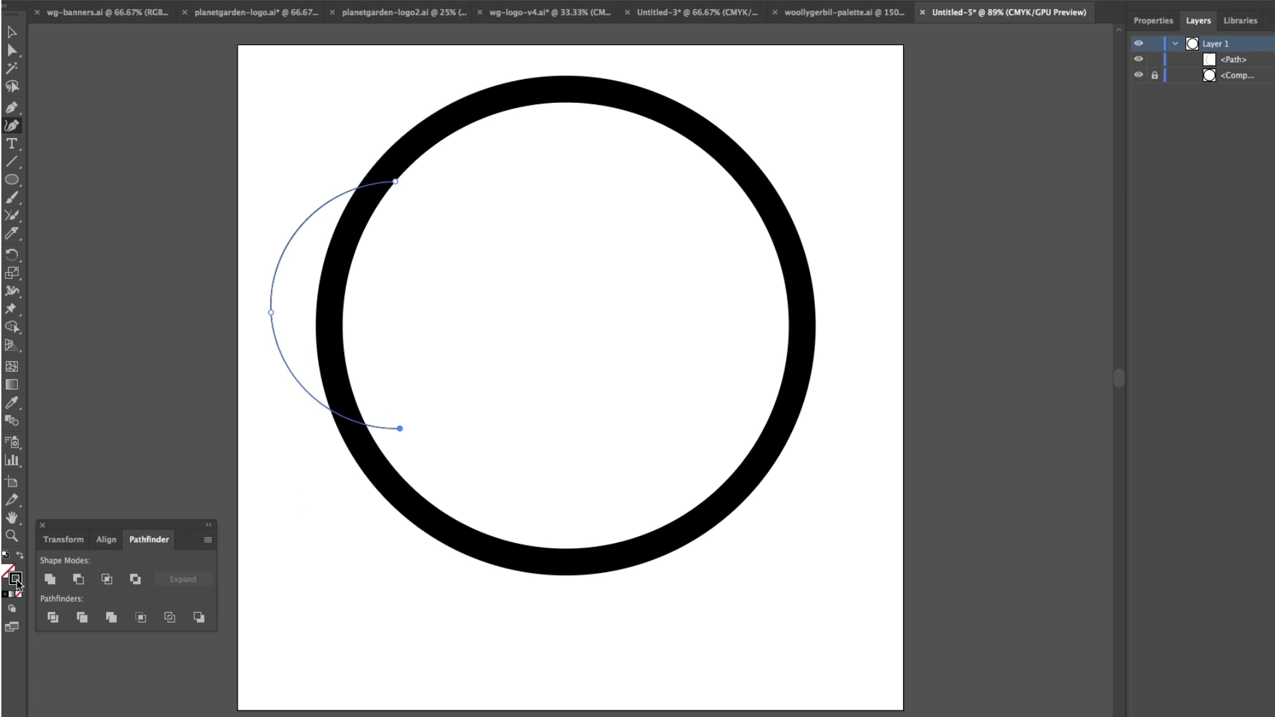
click(429, 575)
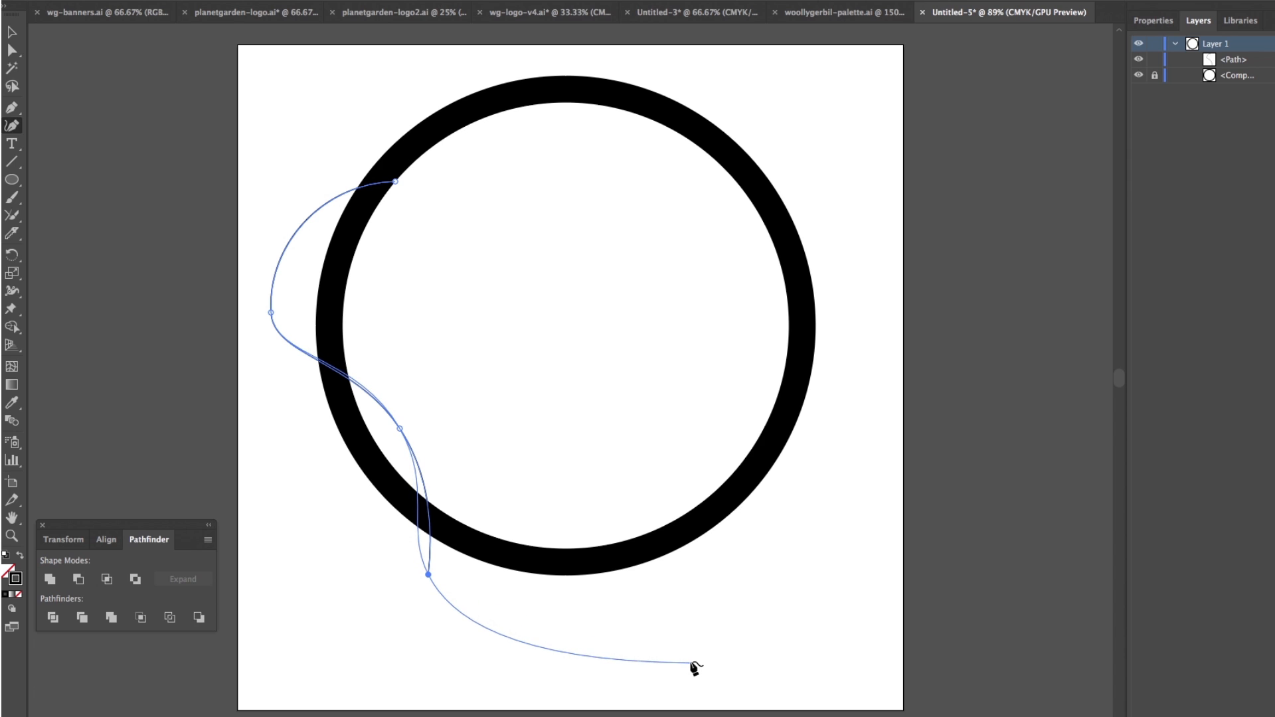
click(822, 625)
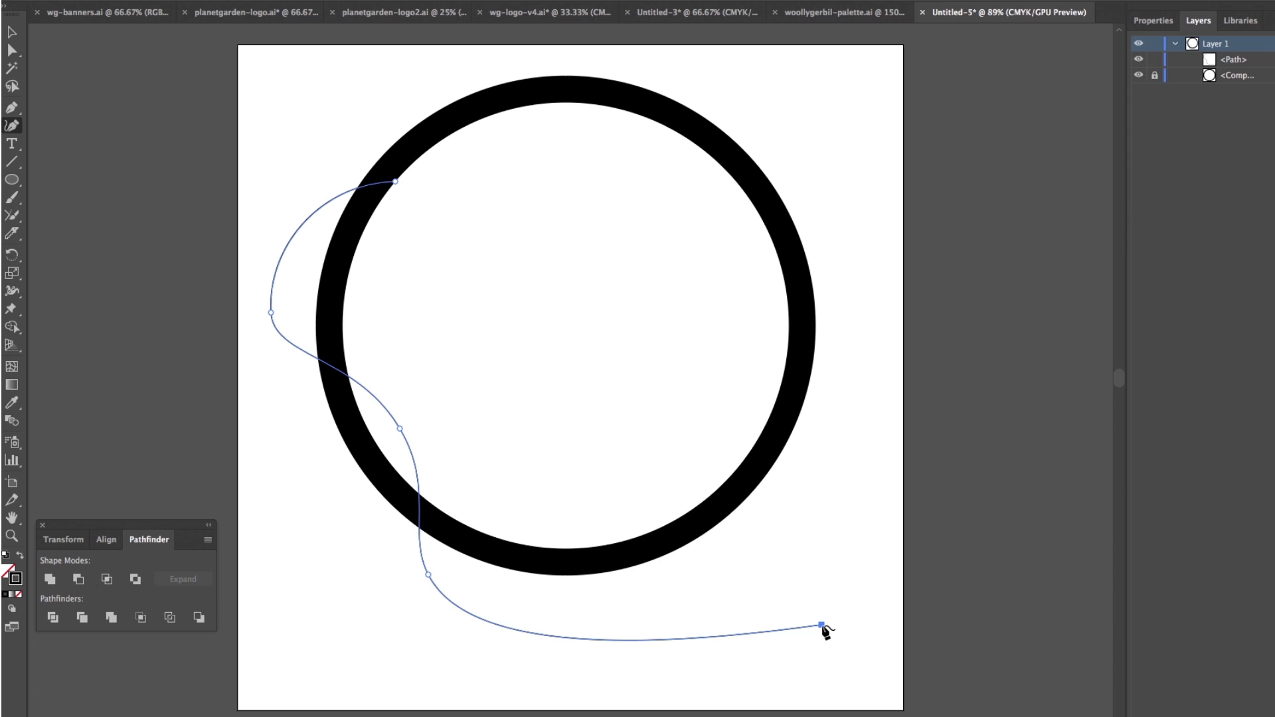
click(12, 32)
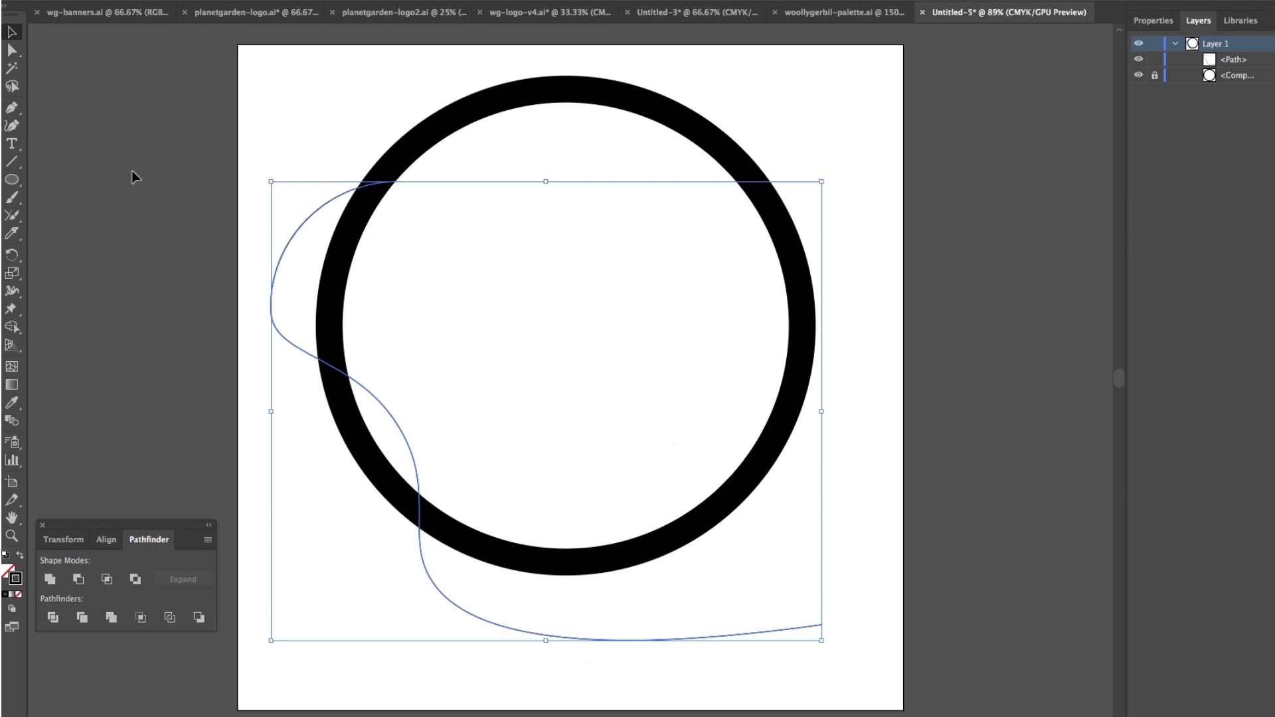
- Reshape the vine's upper bend with Direct Selection, moving its start along the ring's inner edge and adjusting the outer anchor and start handle
click(12, 50)
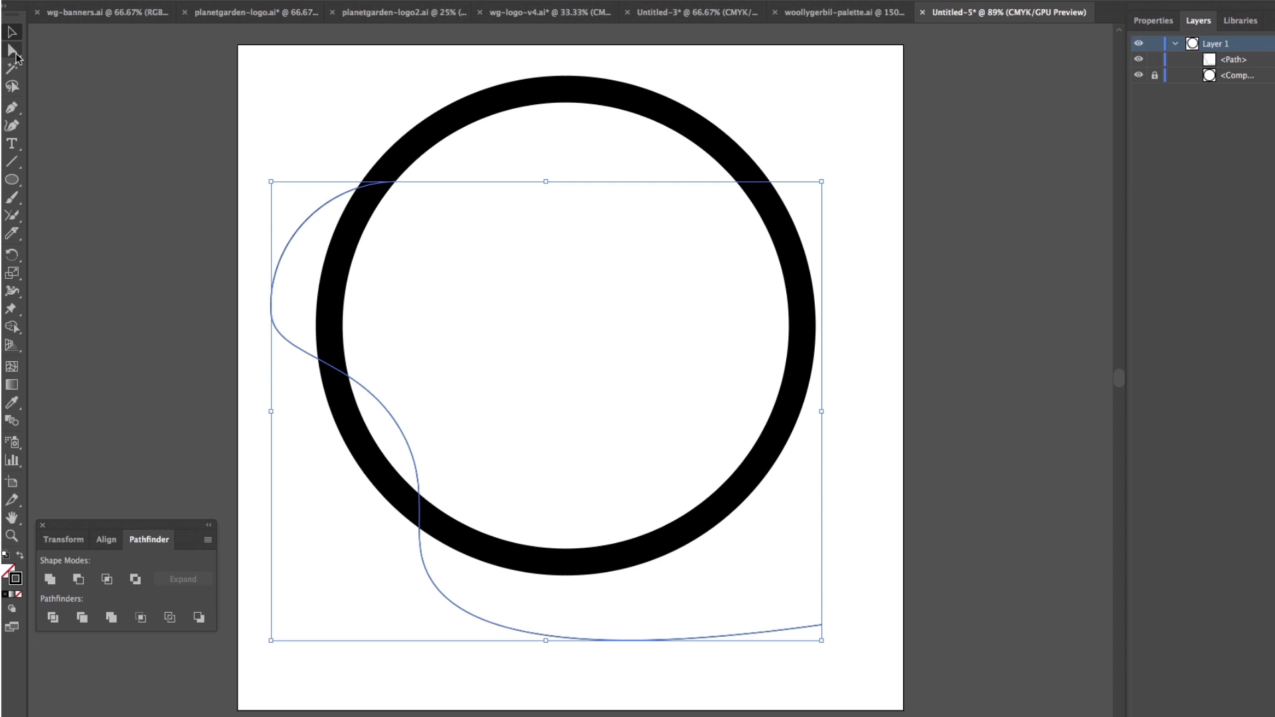
click(270, 312)
drag(270, 313, 290, 344)
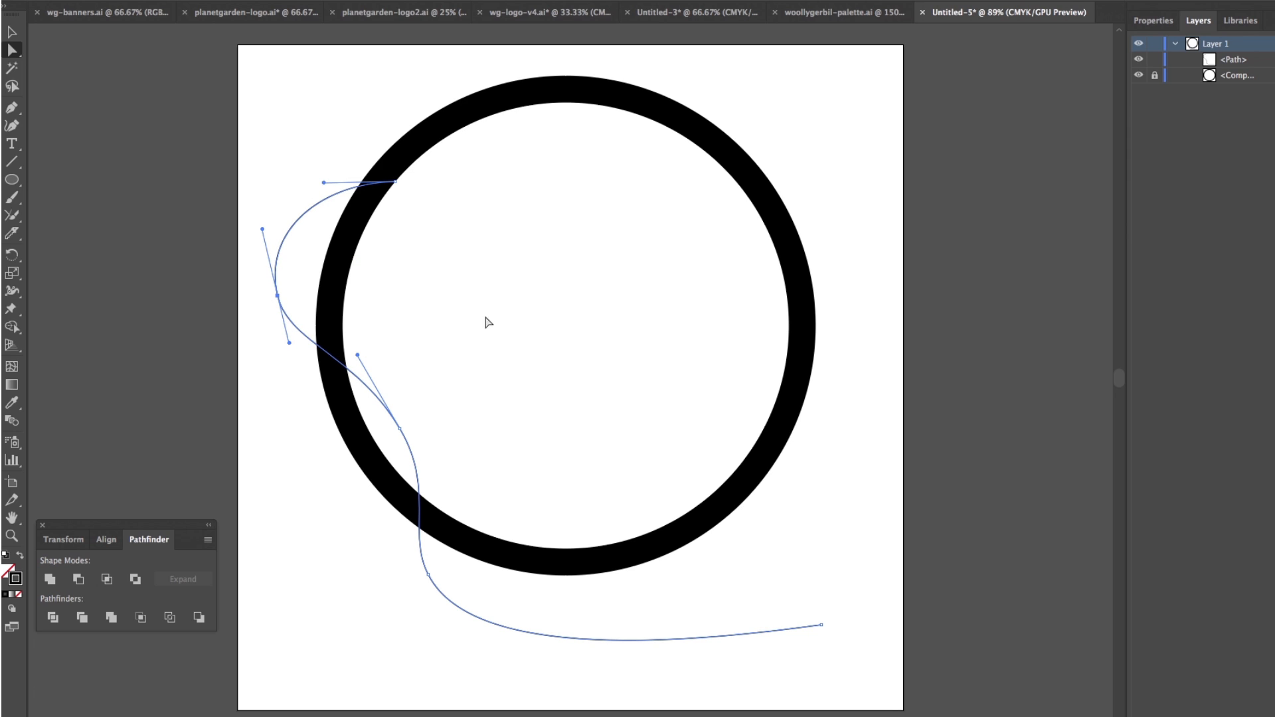
click(396, 182)
drag(396, 181, 432, 145)
drag(278, 297, 293, 310)
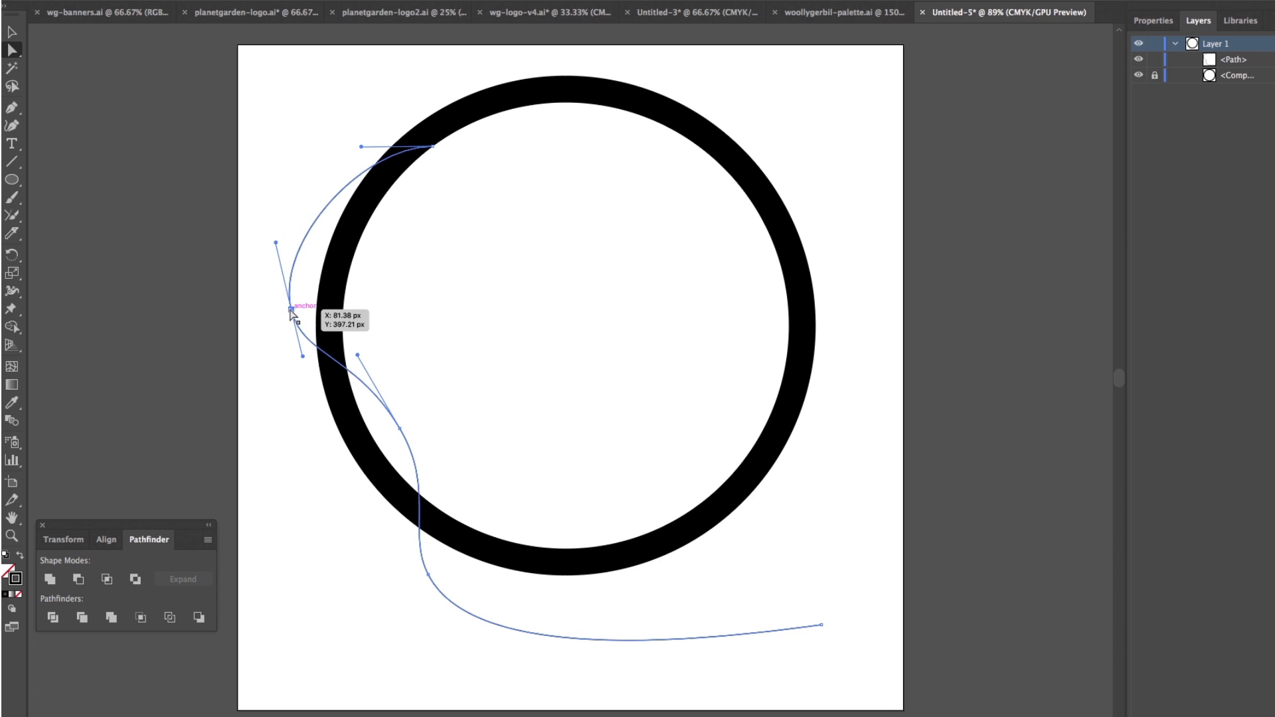
drag(287, 310, 279, 336)
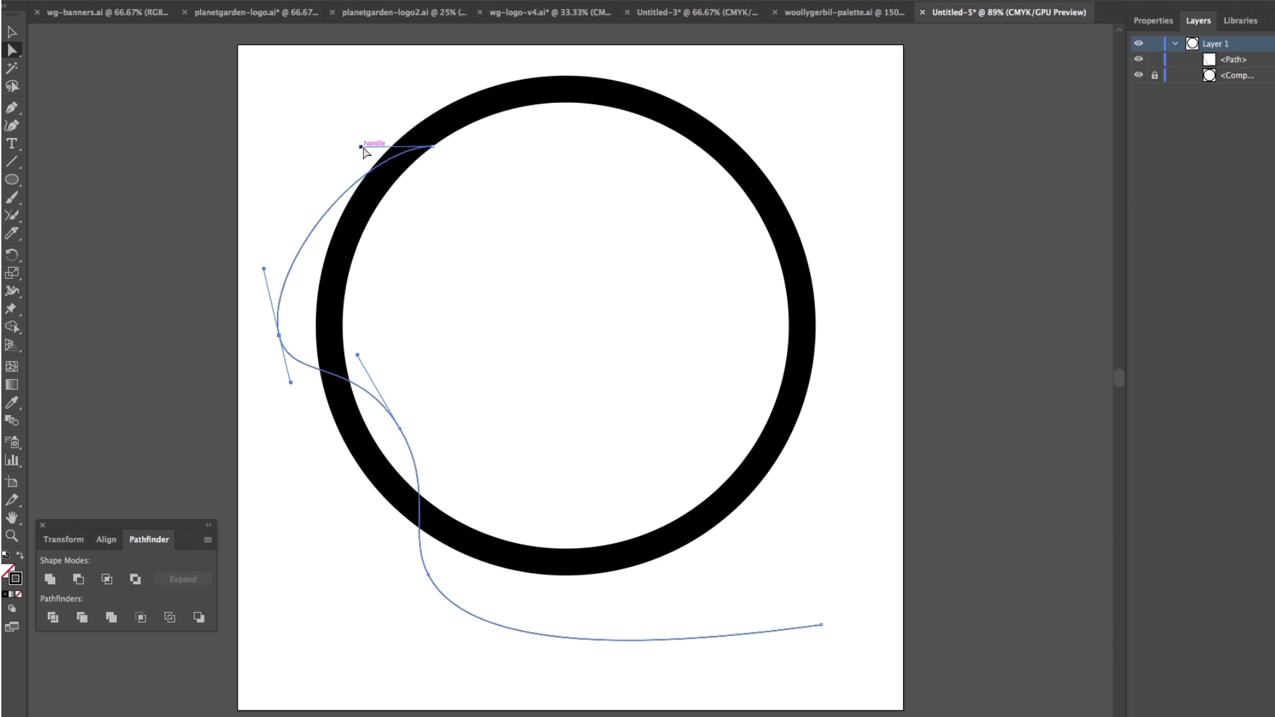
mouse_move(361, 146)
mouse_down()
mouse_move(370, 133)
mouse_move(373, 166)
mouse_up()
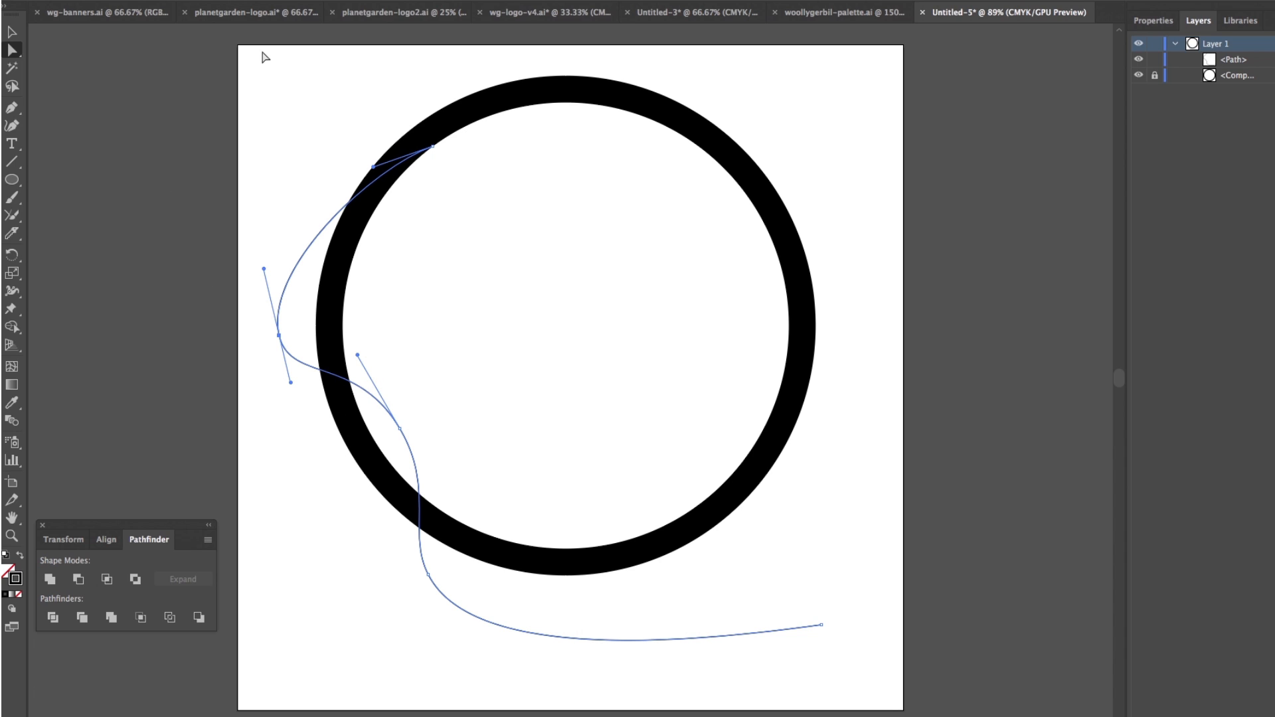
- Show the vine path's appearance properties and deselect the path to check its plain outline against the ring
click(1154, 21)
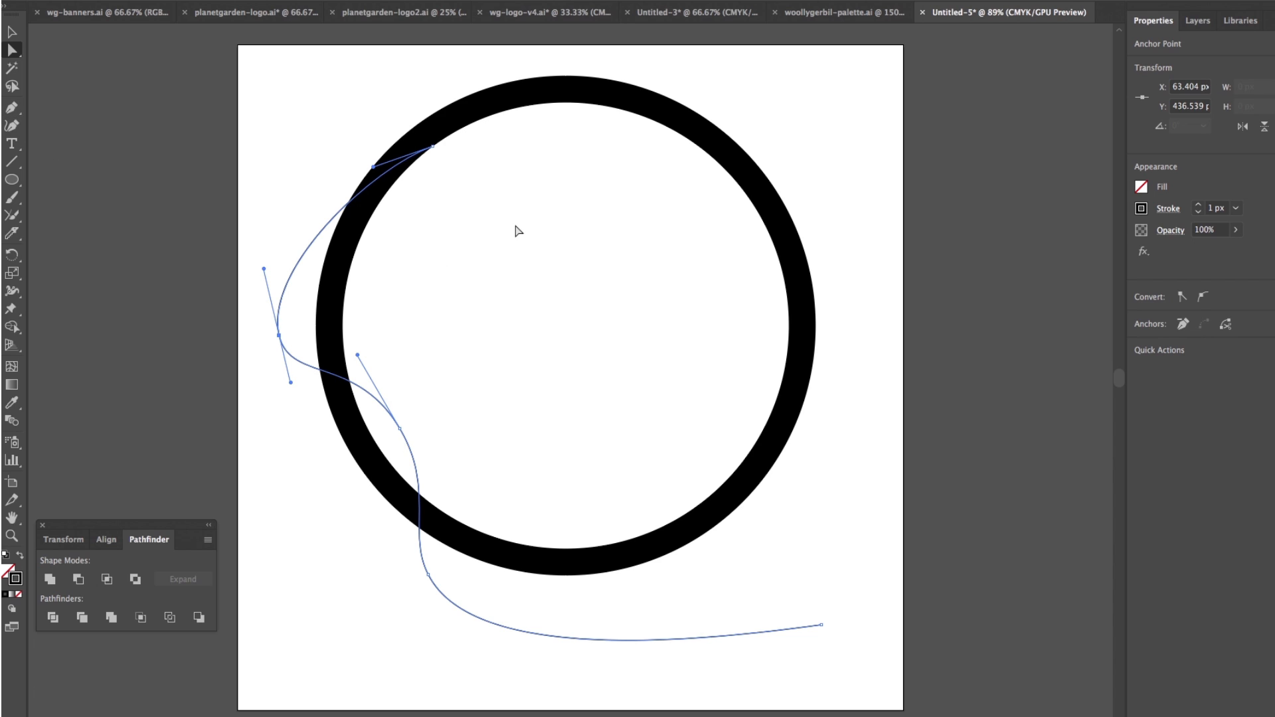
click(12, 32)
click(313, 241)
click(556, 293)
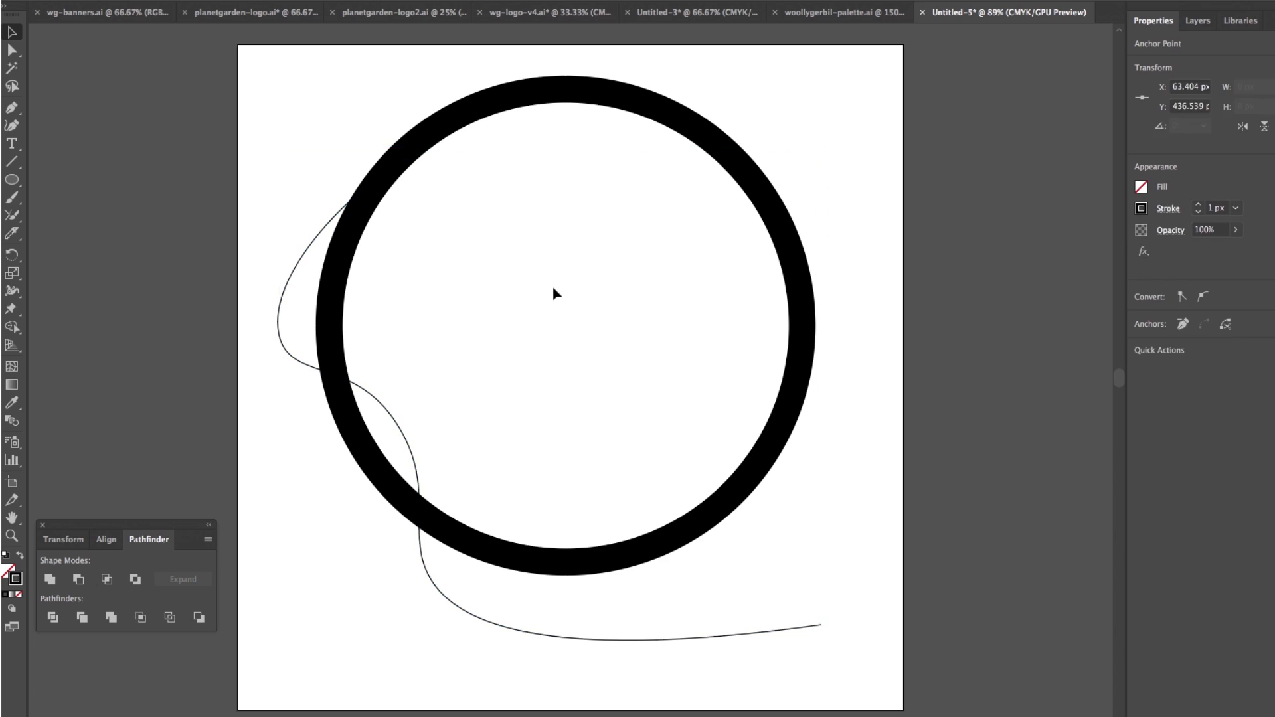
- Draw a second open vine curve outside the first with the Curvature tool, following it from the ring's upper-left edge down to the tail
click(12, 125)
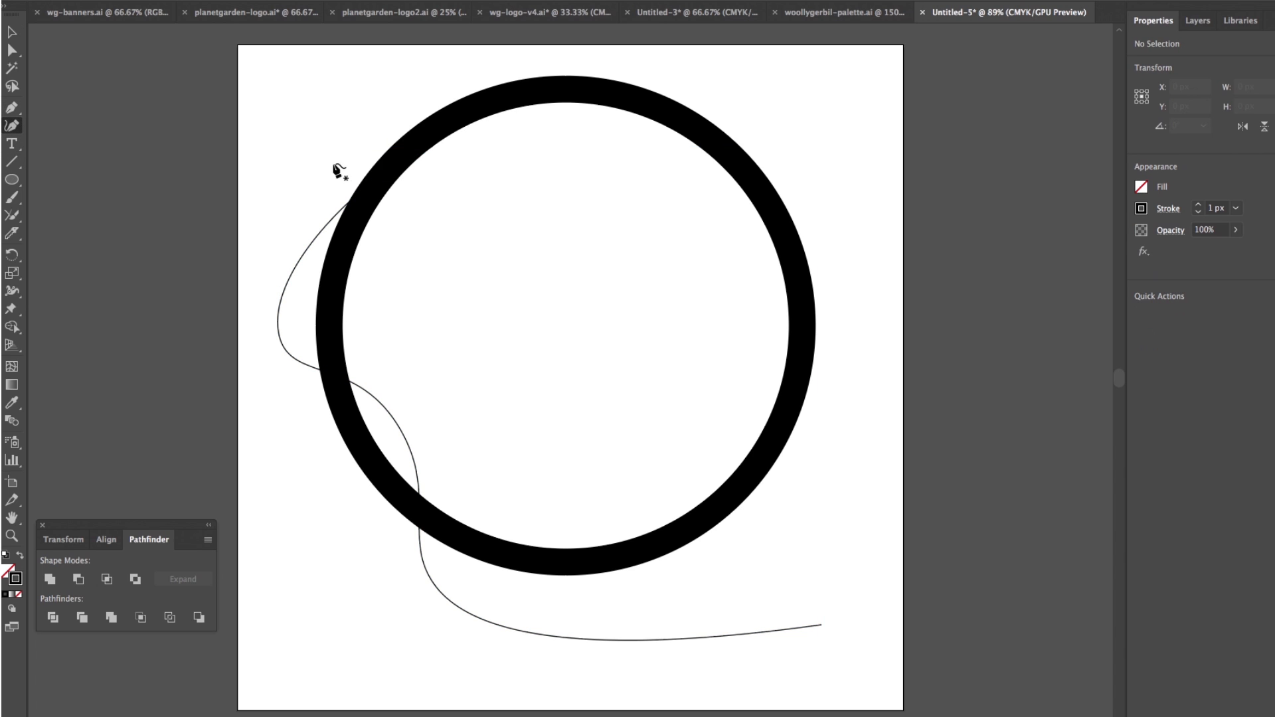
click(392, 146)
click(252, 328)
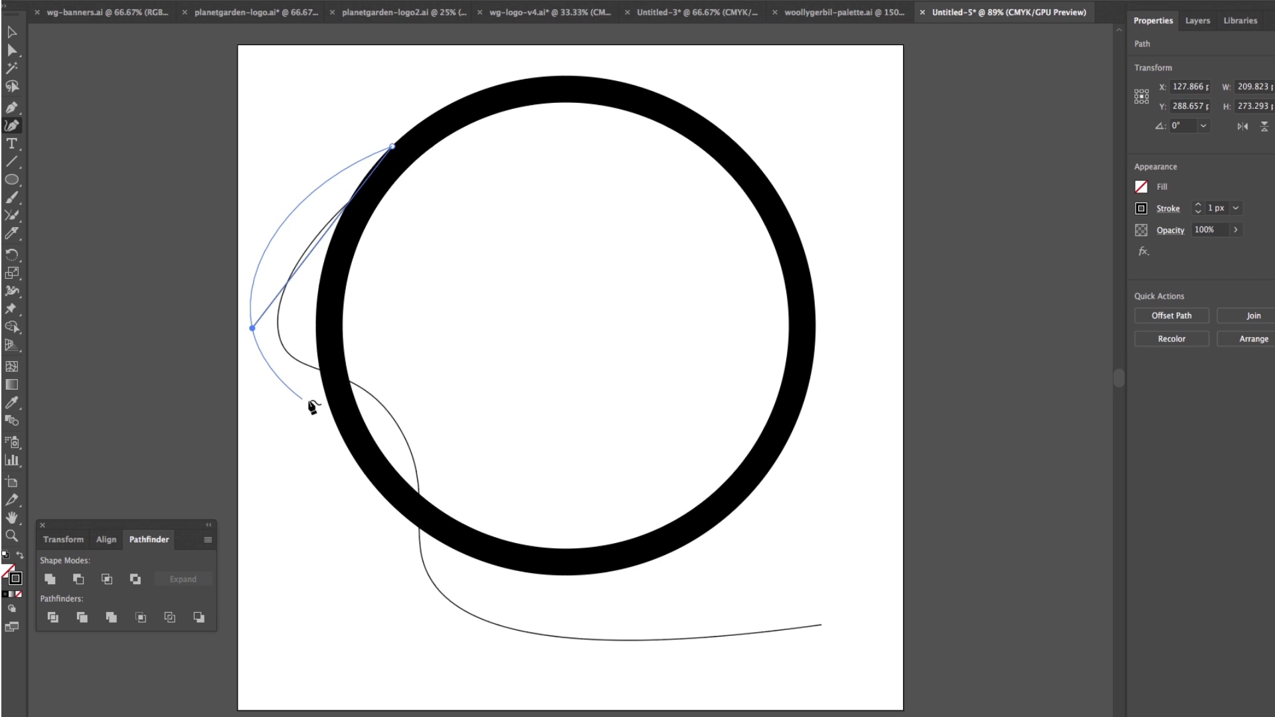
click(376, 429)
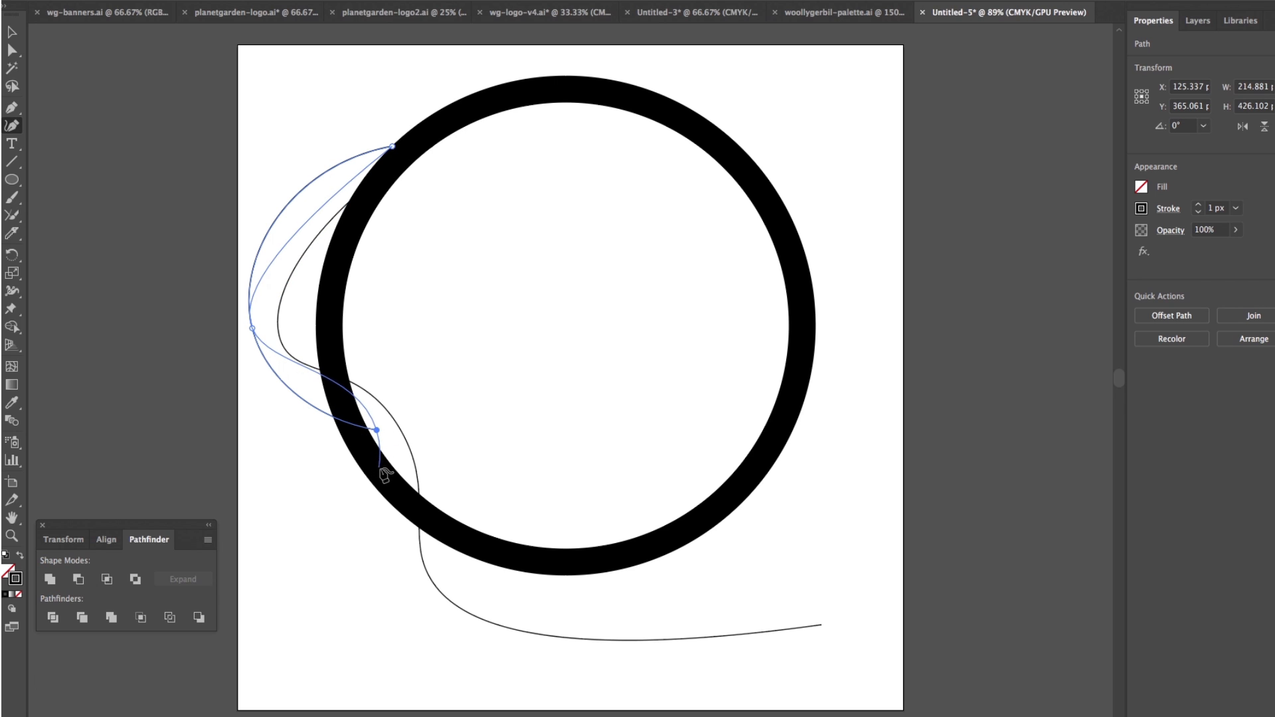
click(391, 617)
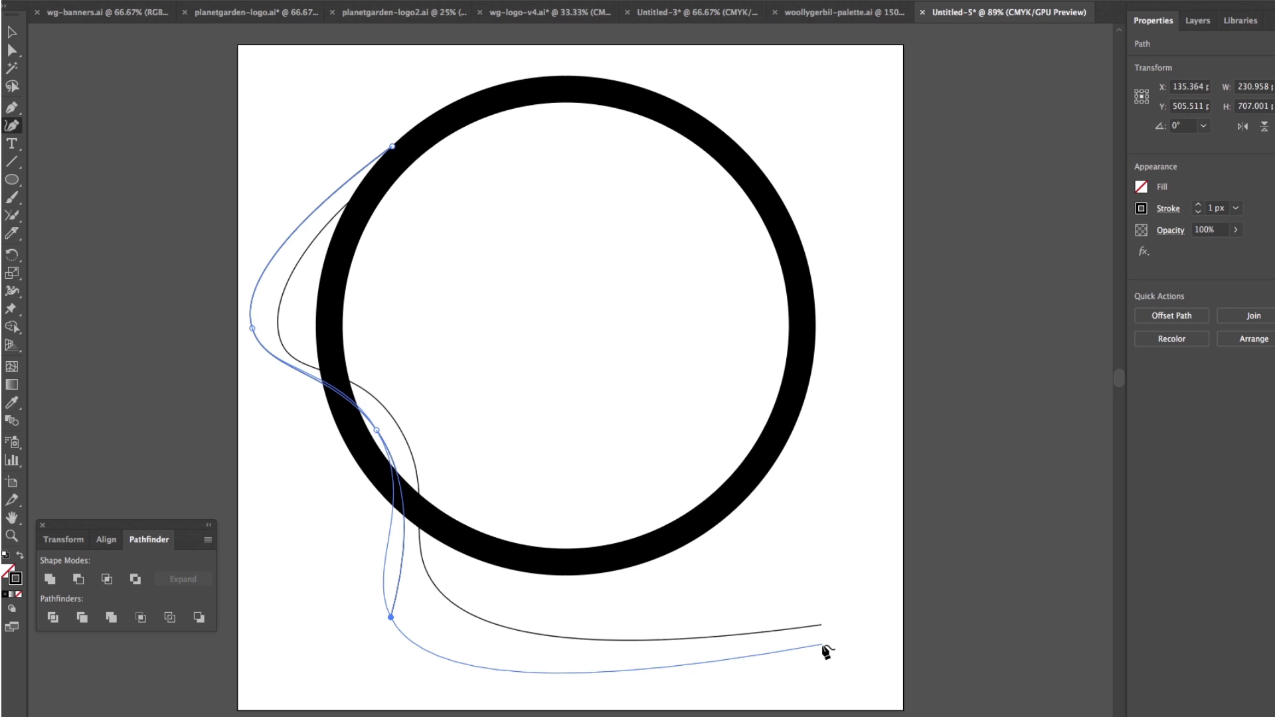
click(822, 645)
click(12, 32)
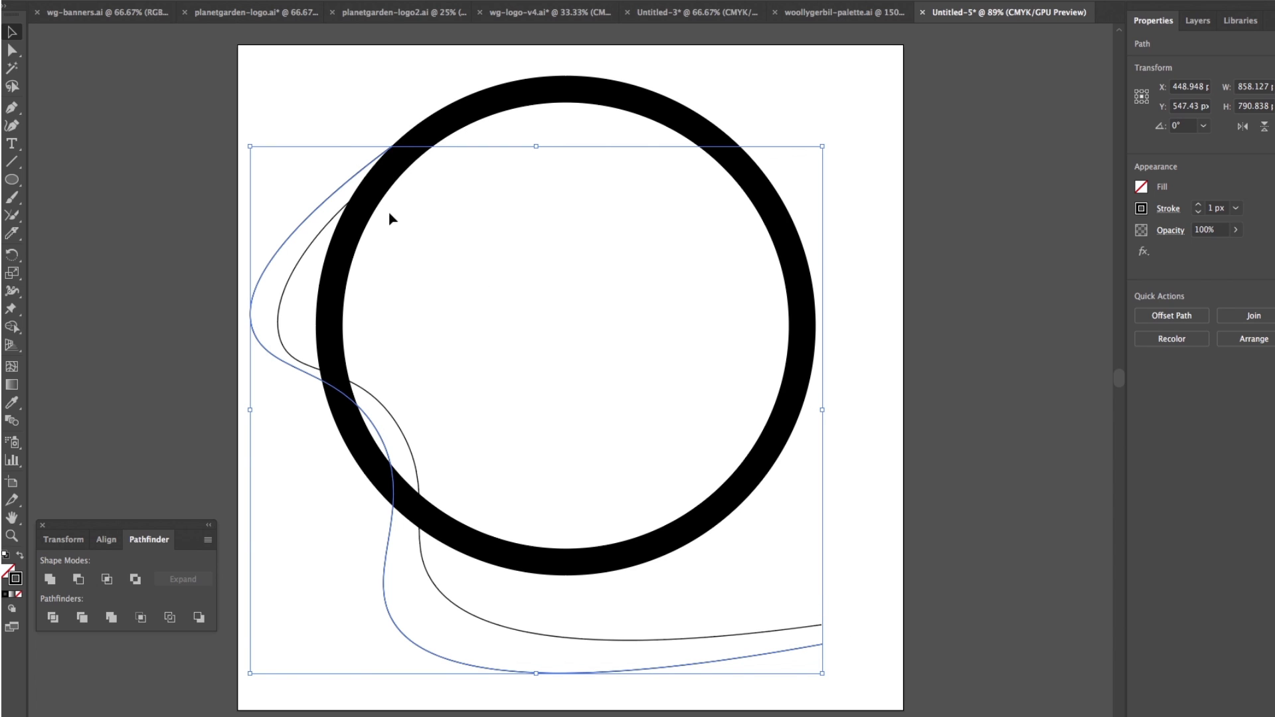
click(325, 234)
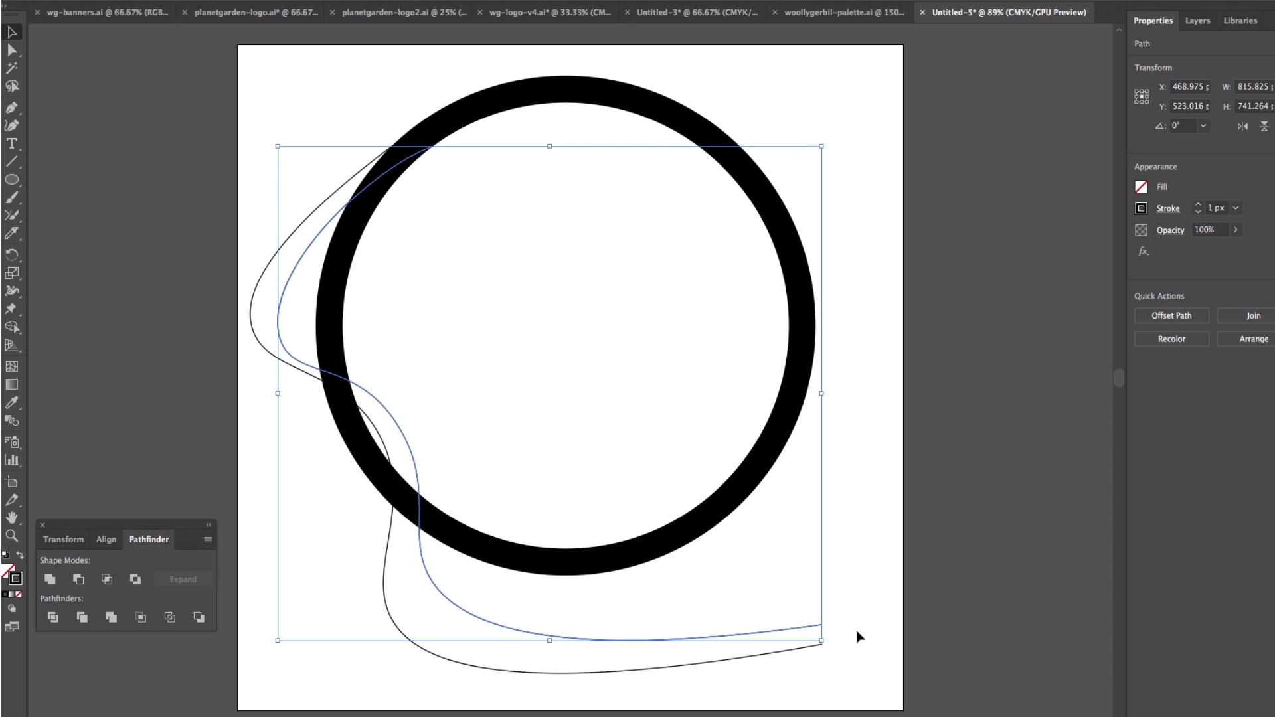
key(ctrl+1)
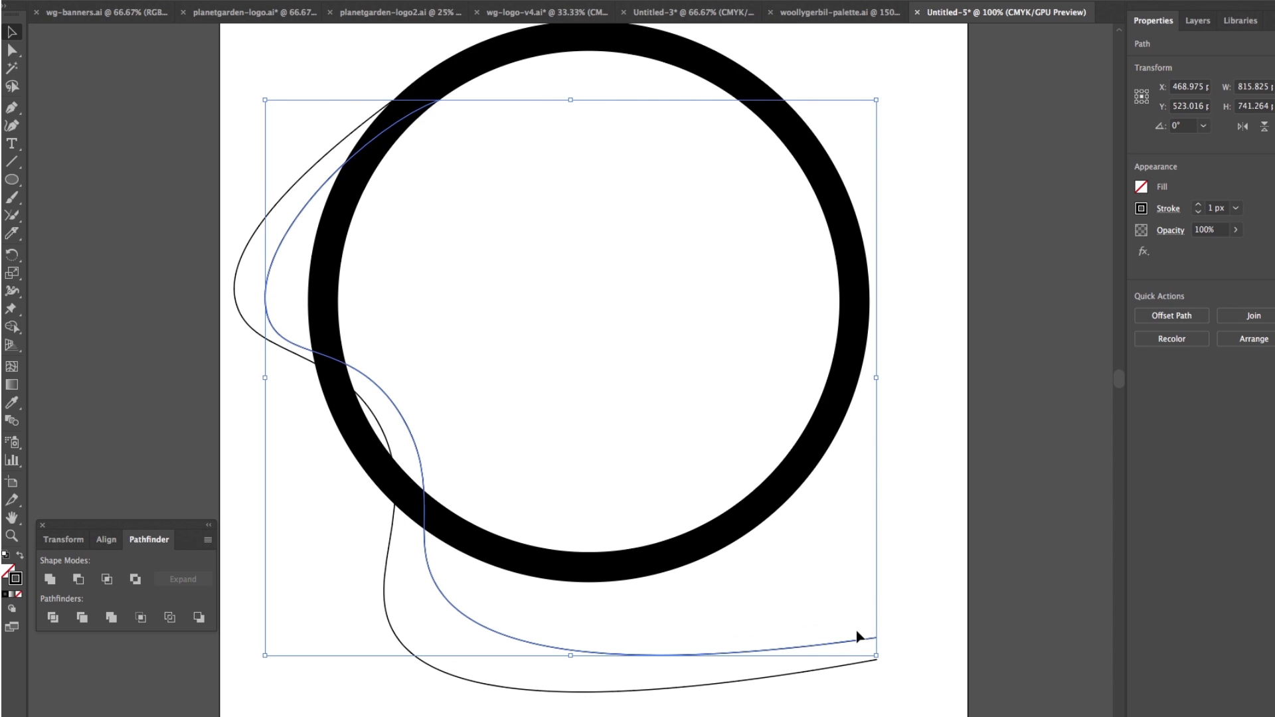
click(927, 600)
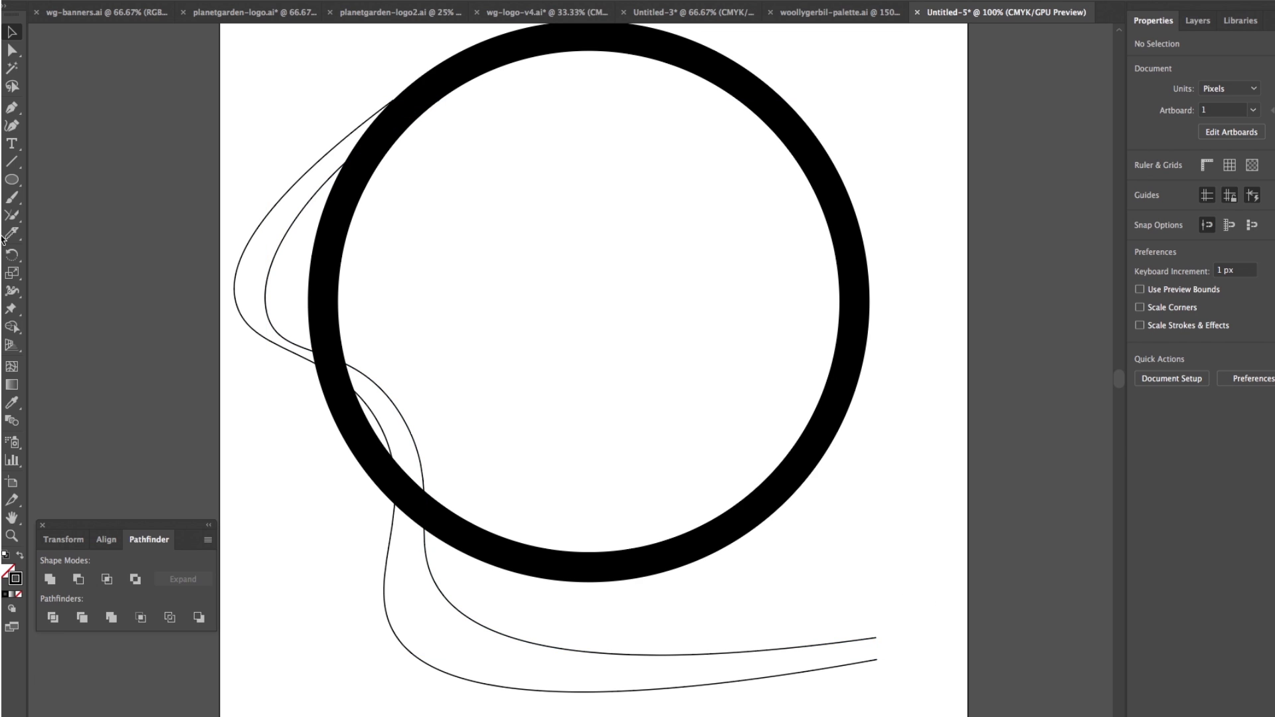
- Draw a short line about 86 px high across the tail ends of both vine curves, and hide the black ring
click(18, 160)
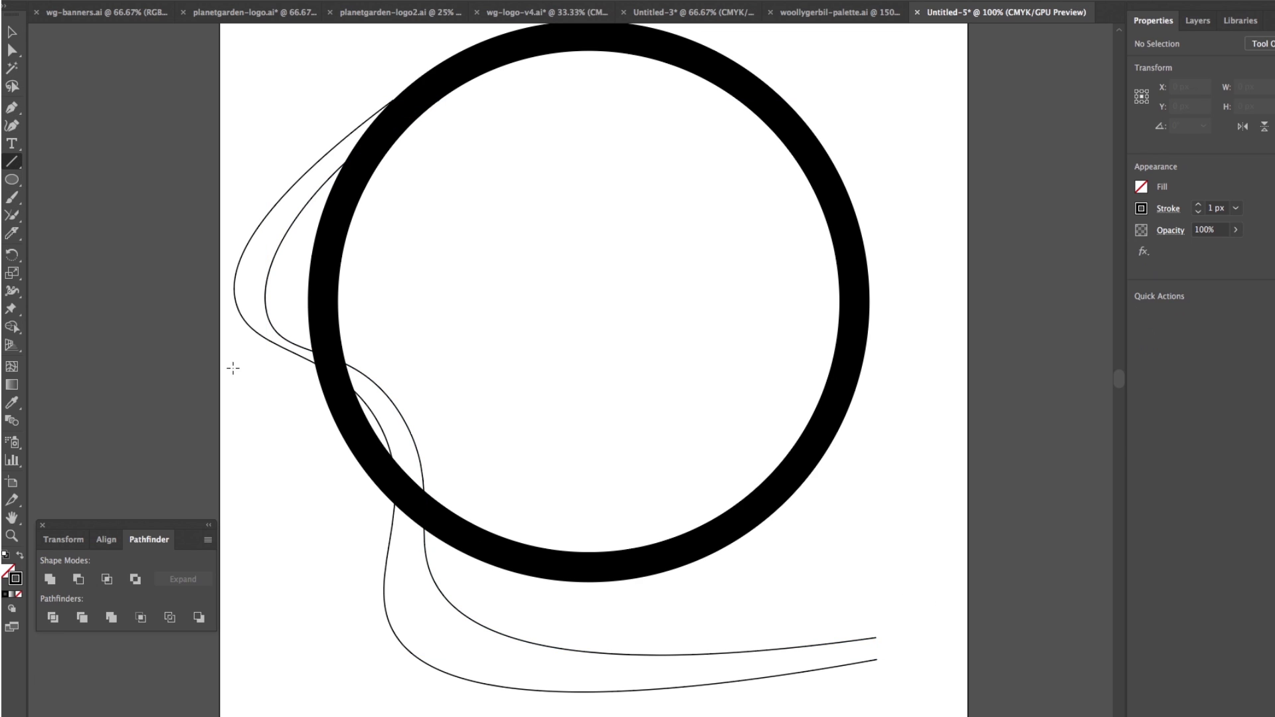
drag(868, 620, 875, 685)
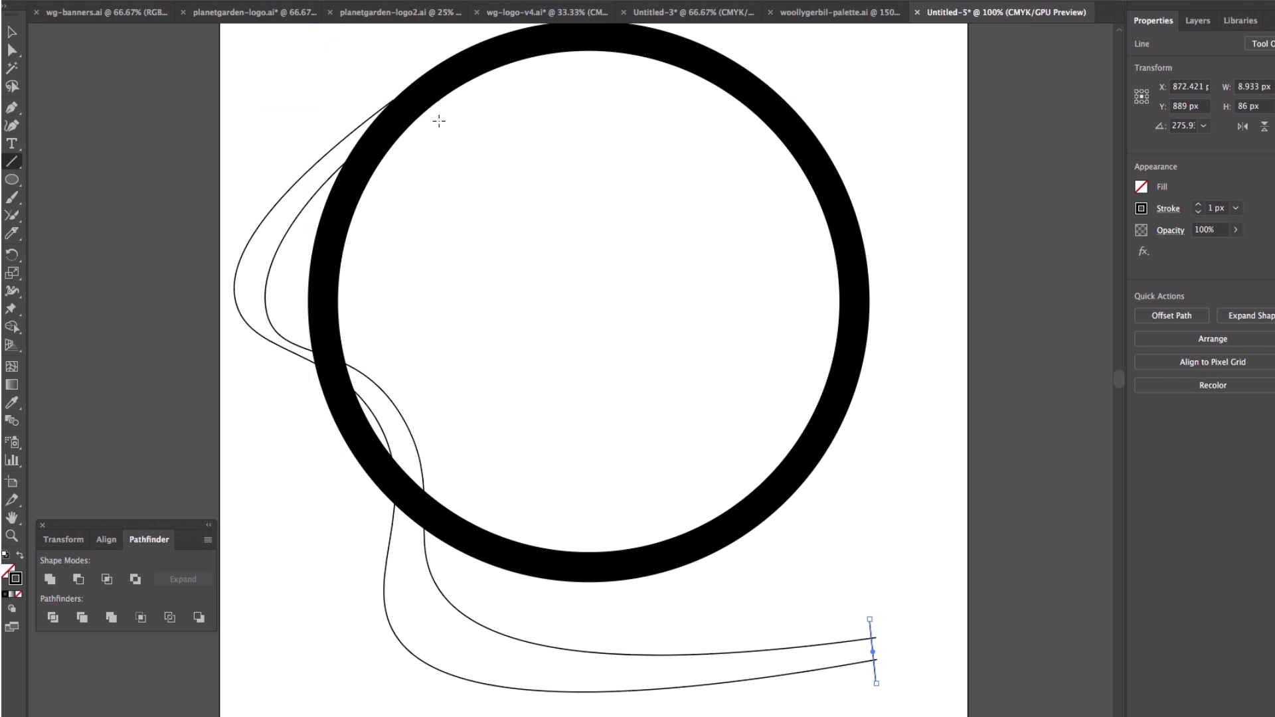
click(14, 33)
click(1198, 21)
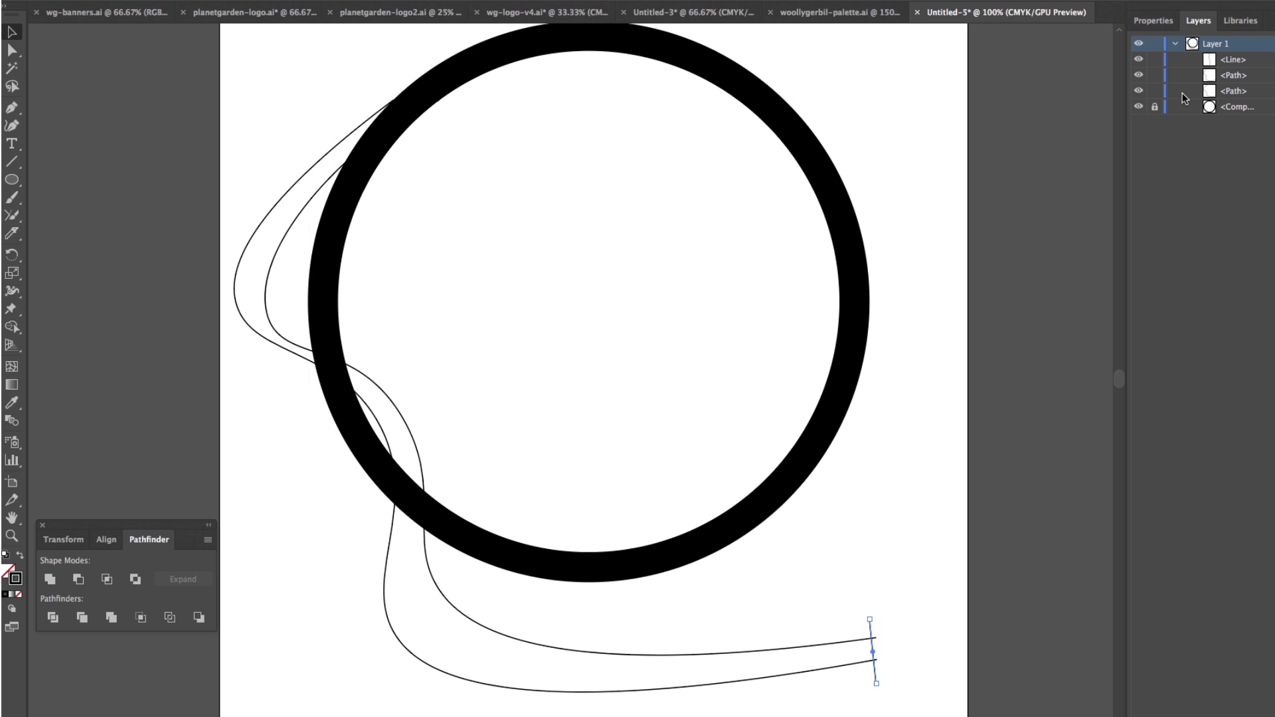
click(1139, 106)
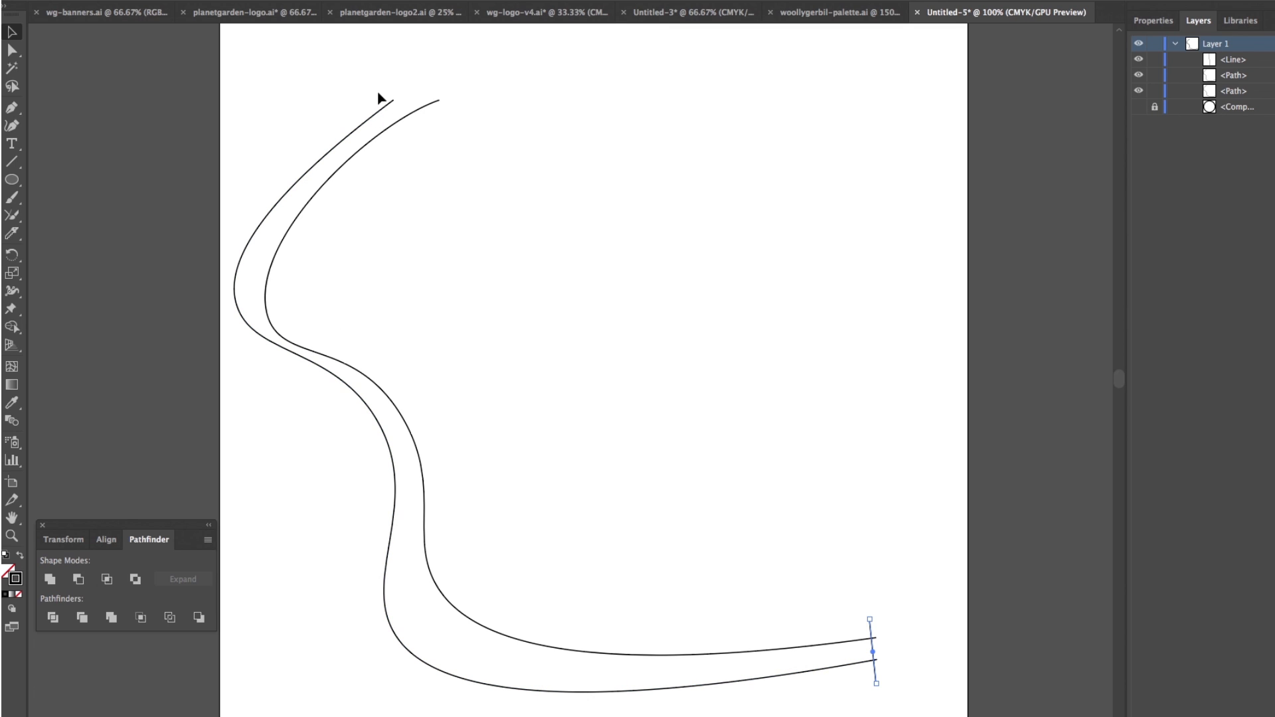
click(12, 161)
mouse_move(367, 93)
mouse_down()
mouse_move(379, 92)
mouse_move(369, 95)
mouse_up()
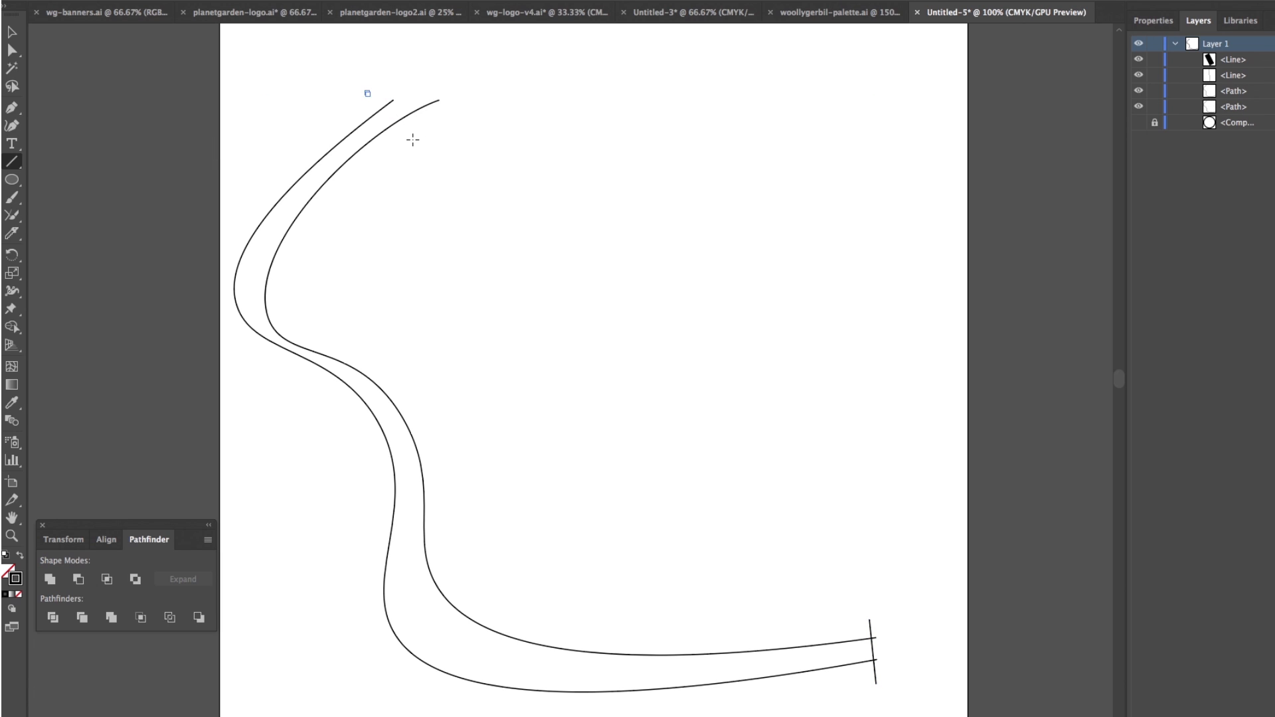
click(416, 138)
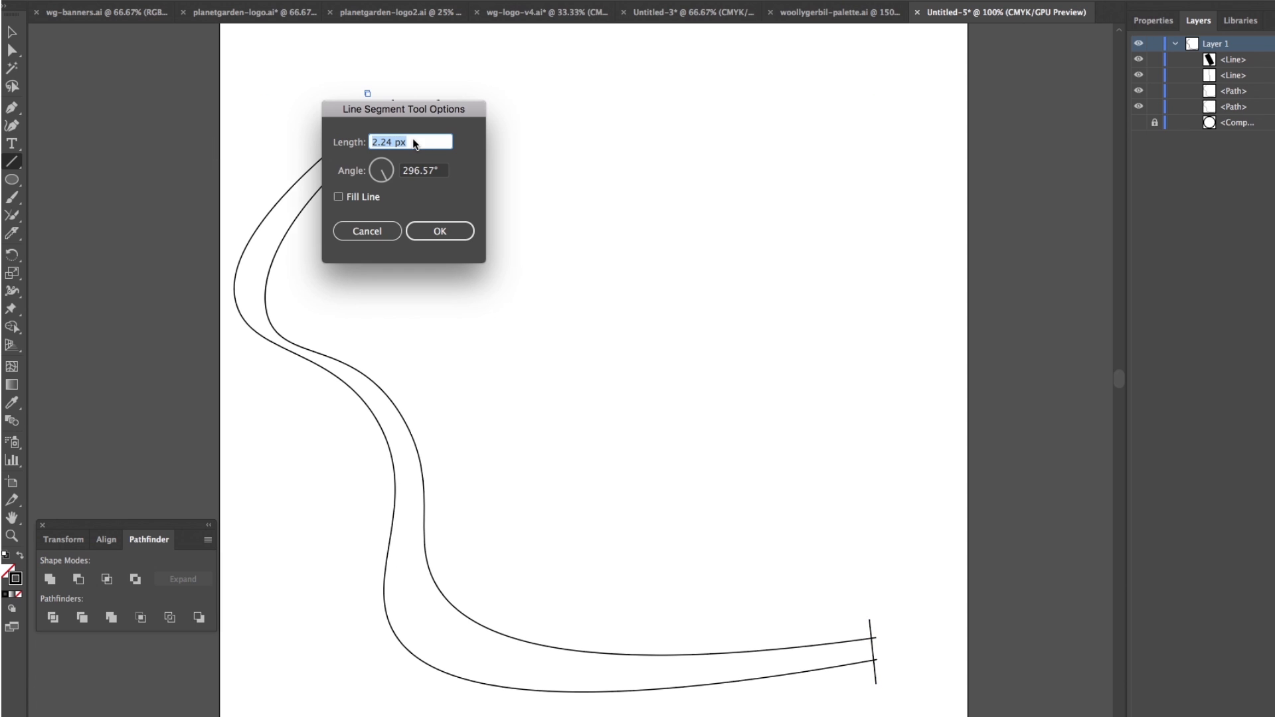
click(367, 231)
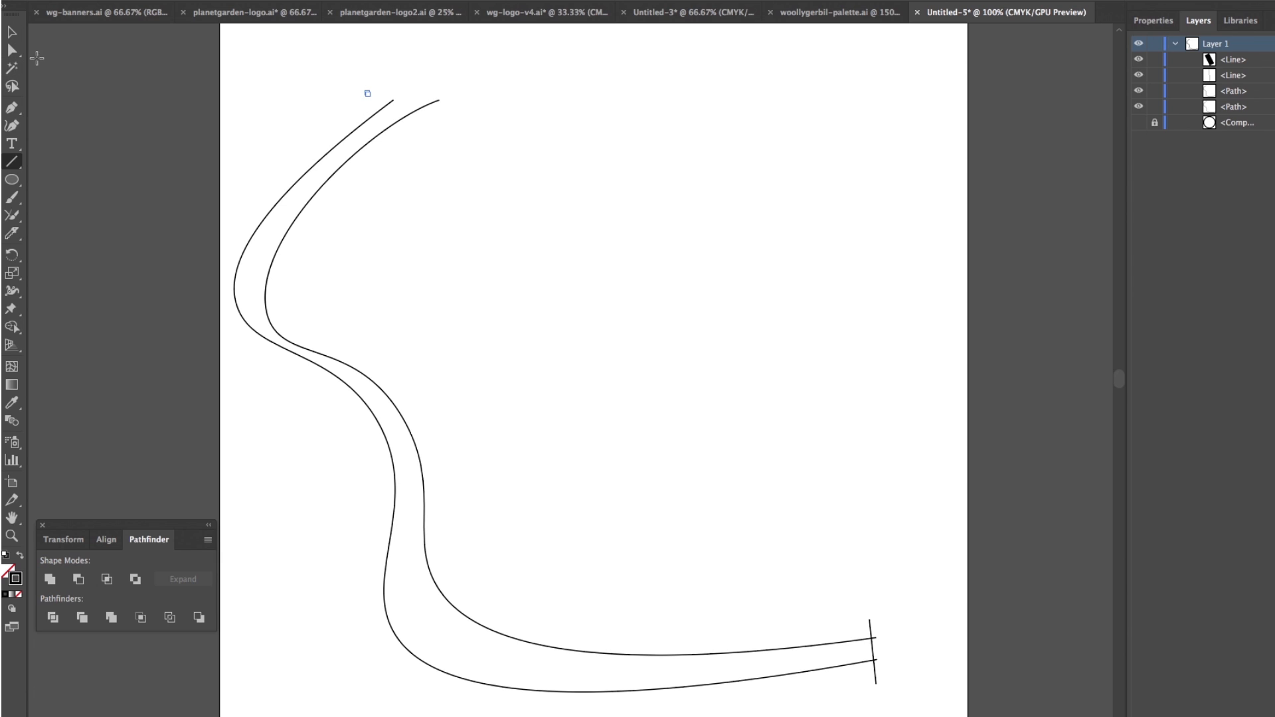
key(ctrl+z)
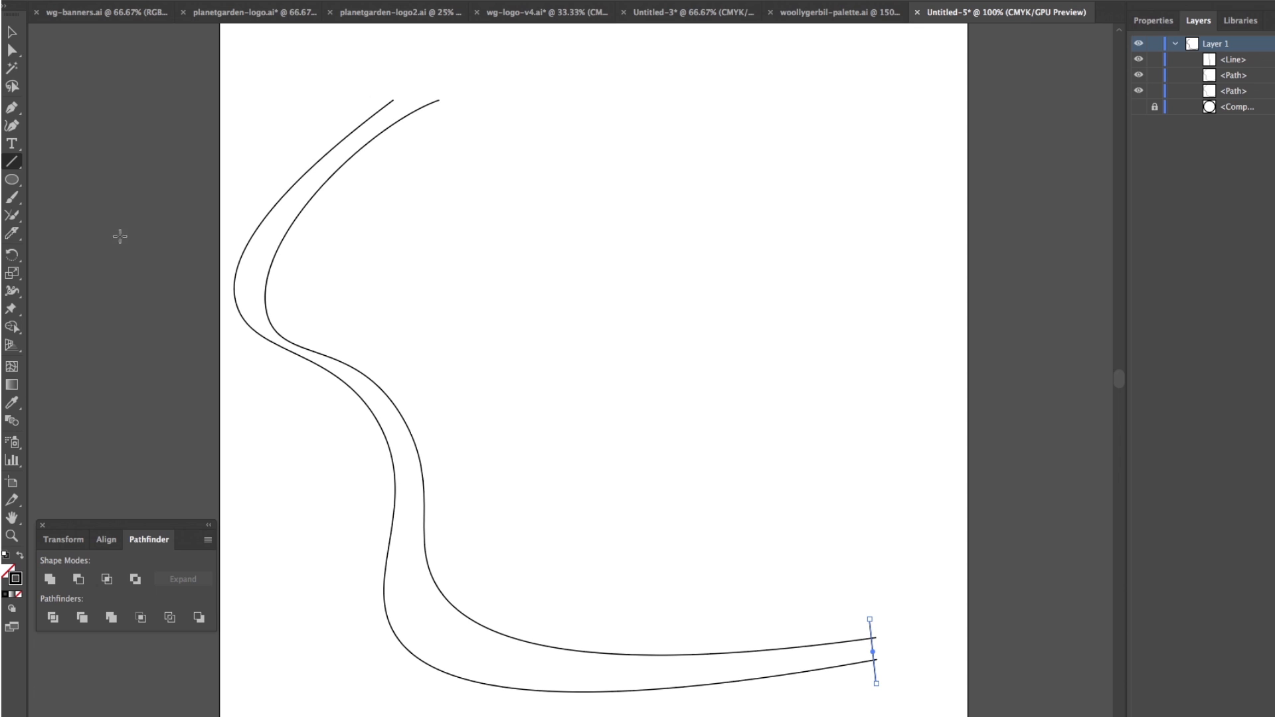
- Draw a short diagonal line across the upper ends of both vine curves and select all visible paths
drag(367, 97, 416, 145)
click(12, 32)
key(ctrl+a)
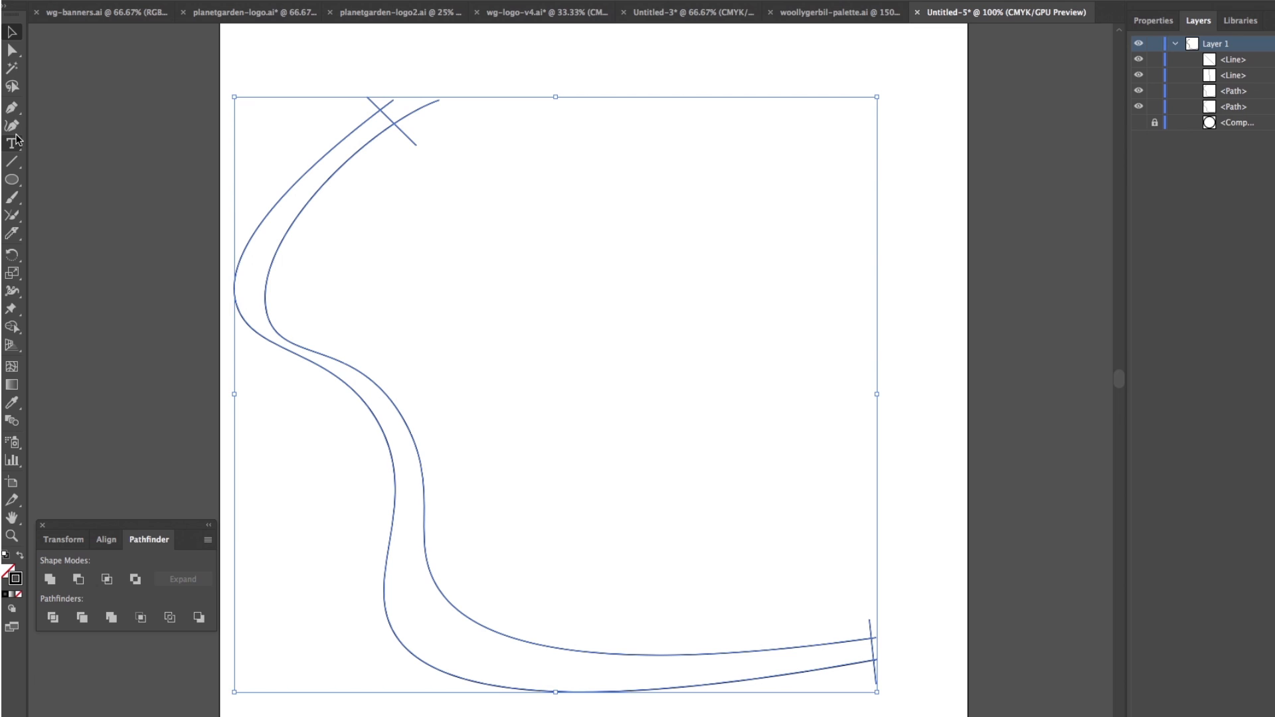
- Trim the overhanging ends and join both curves to the two end lines with the Join tool, forming one closed vine outline
click(16, 221)
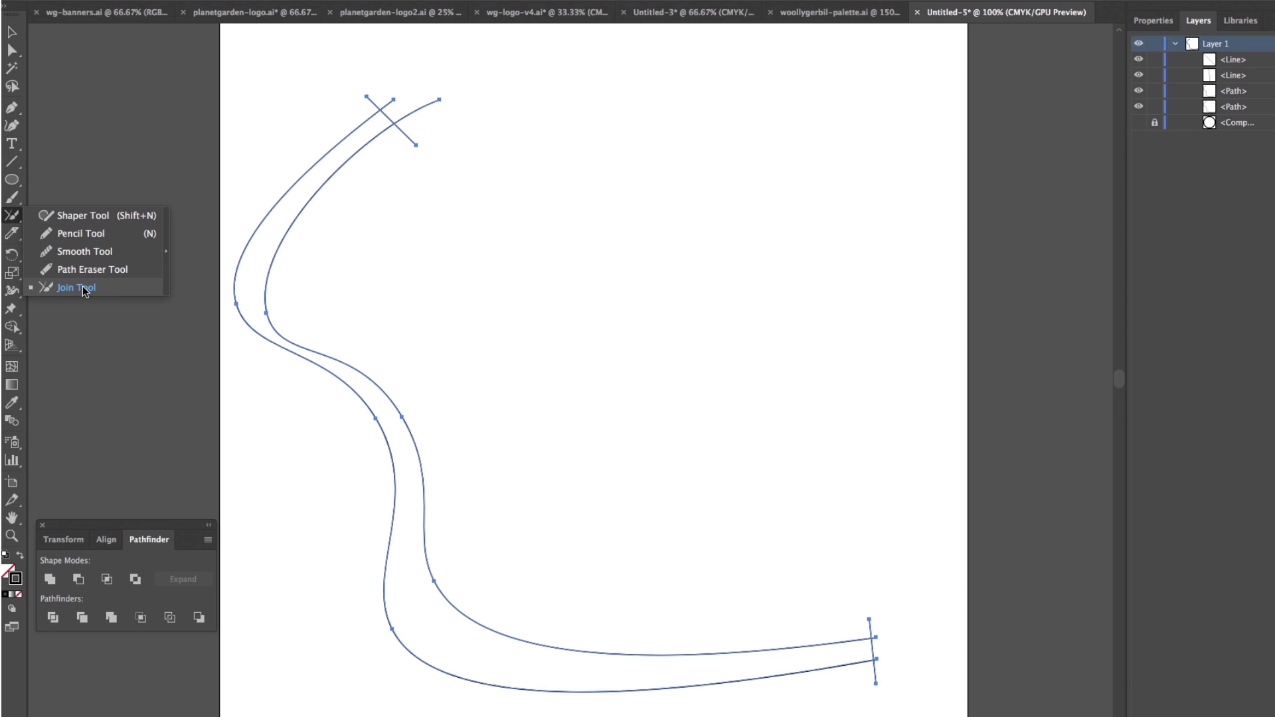
click(84, 288)
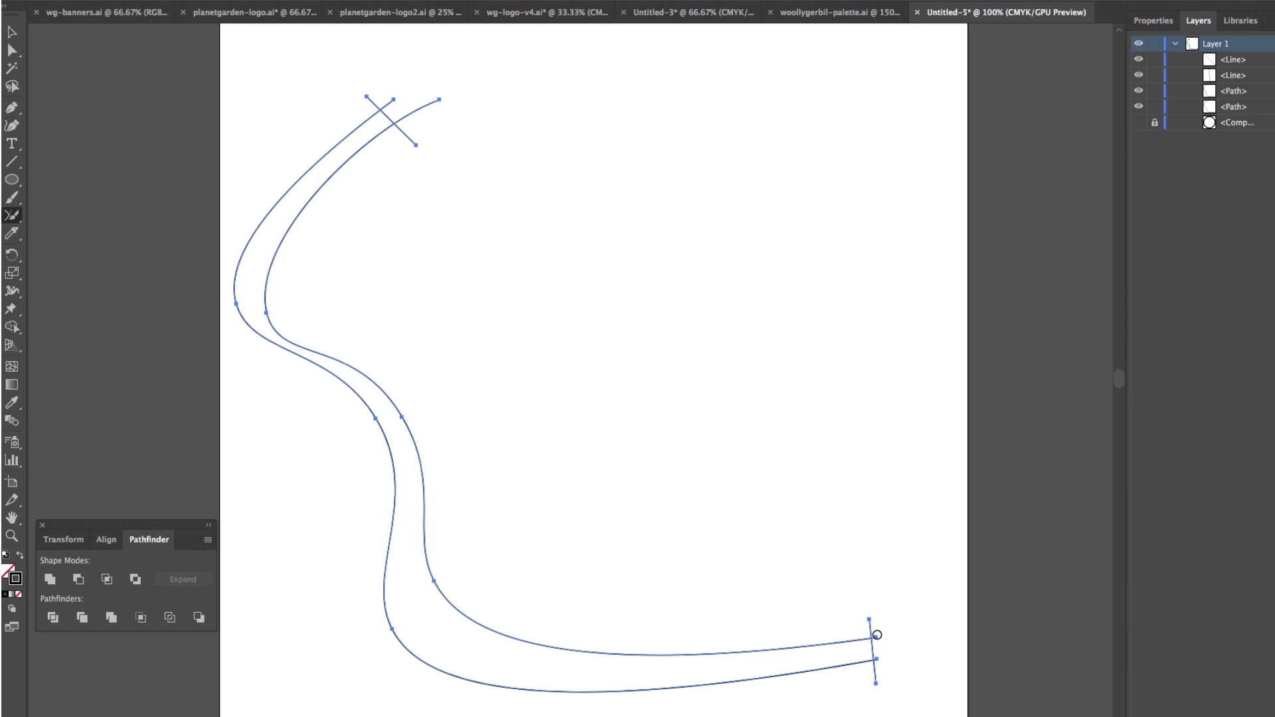
drag(868, 632, 871, 671)
key(super+a)
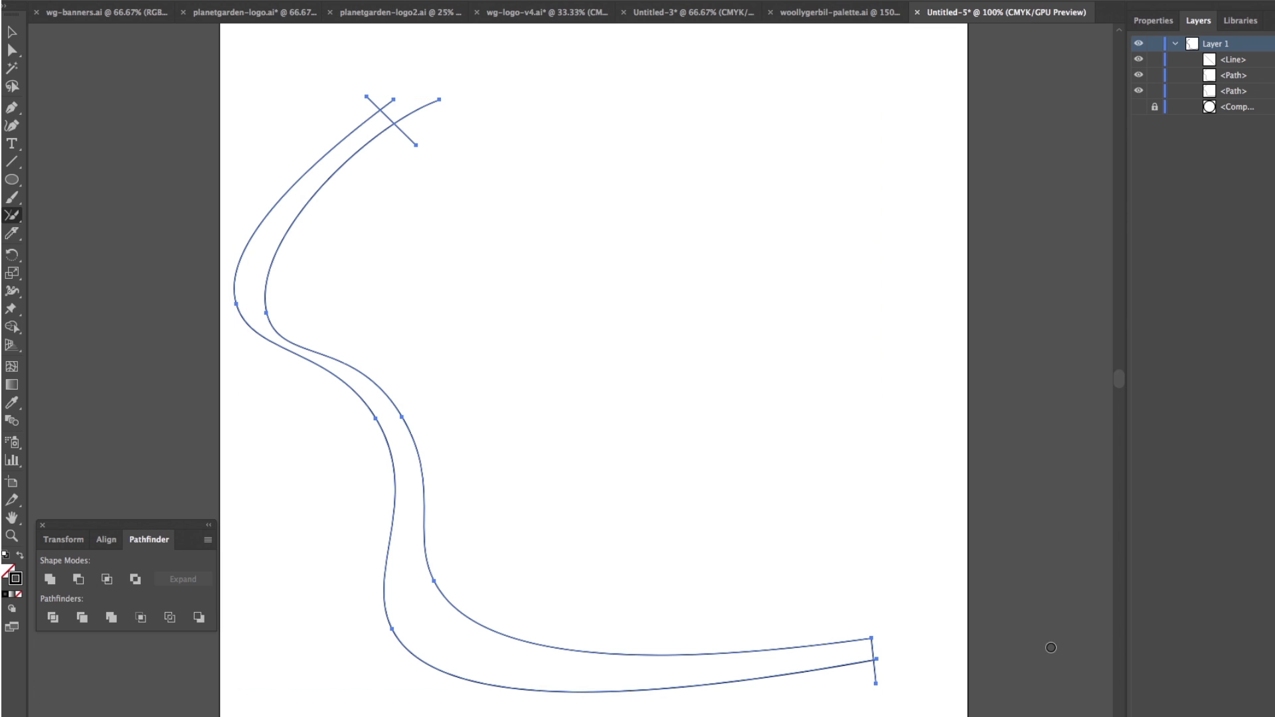
drag(877, 655, 867, 677)
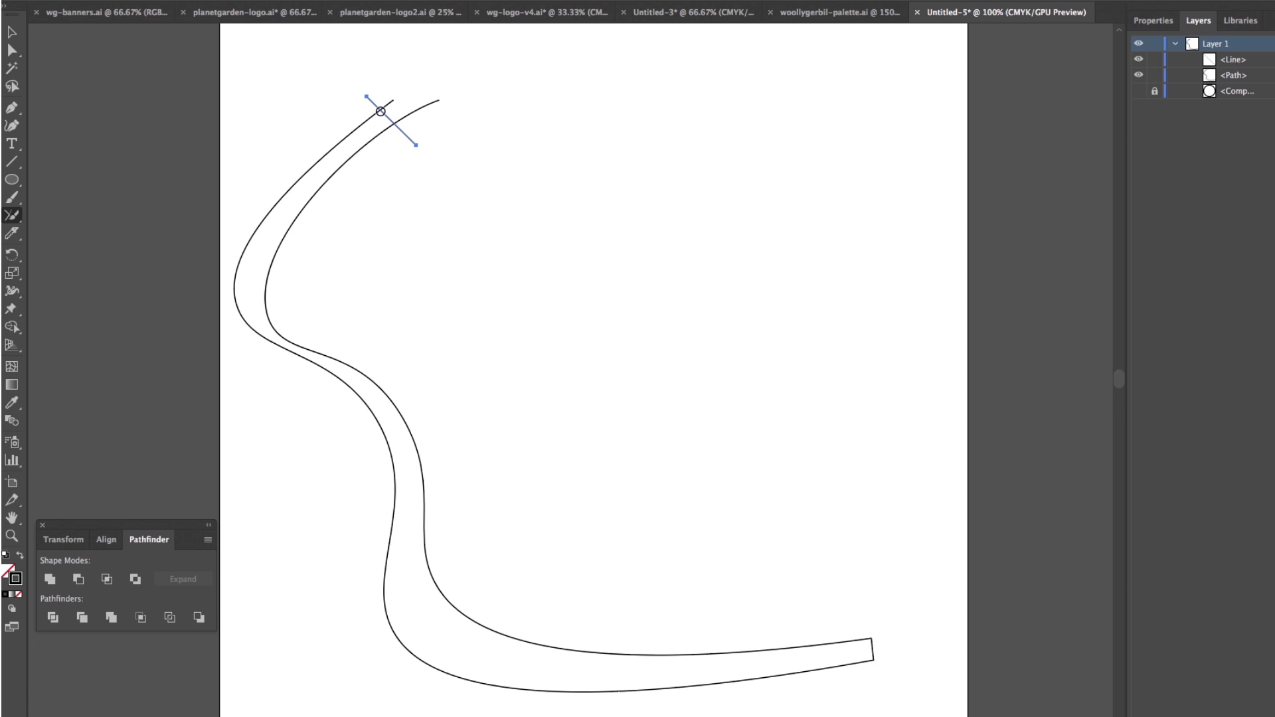
key(super+a)
mouse_move(369, 110)
mouse_down()
mouse_move(396, 115)
mouse_move(400, 141)
mouse_up()
key(super+a)
- Select the closed vine outline to check it, make the ring visible again and clear the selection
click(13, 33)
click(356, 157)
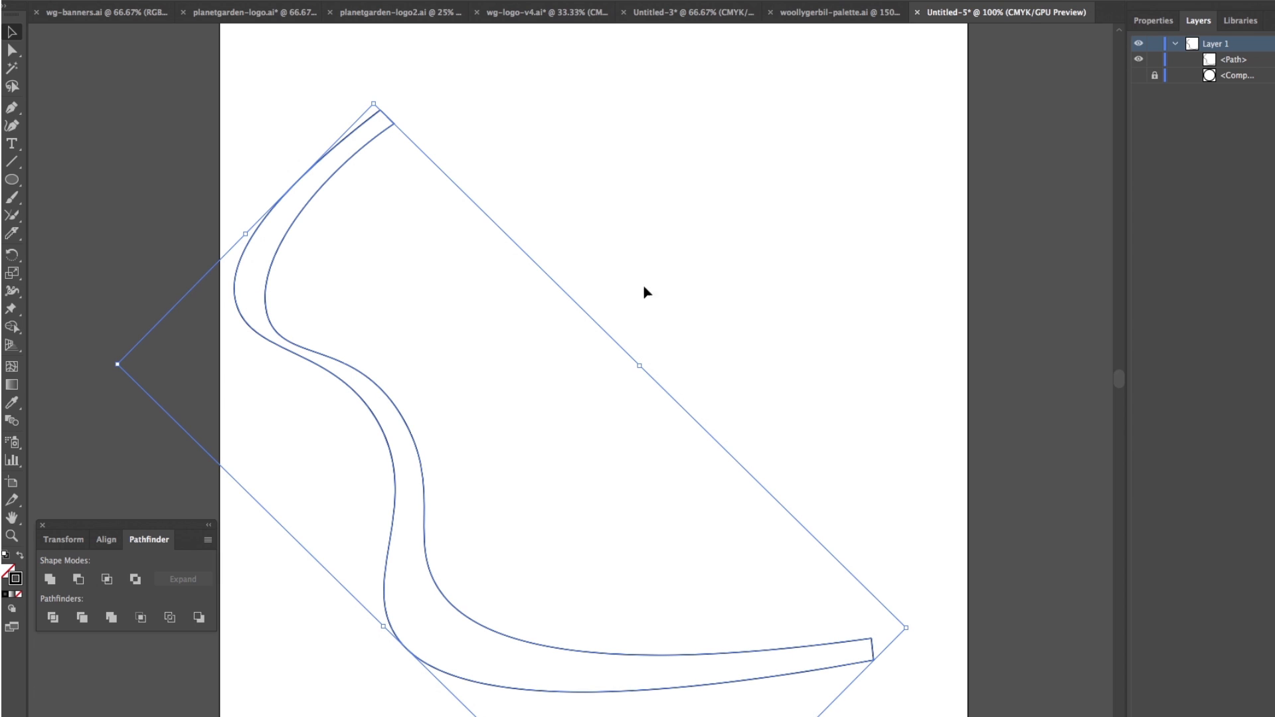
click(1138, 75)
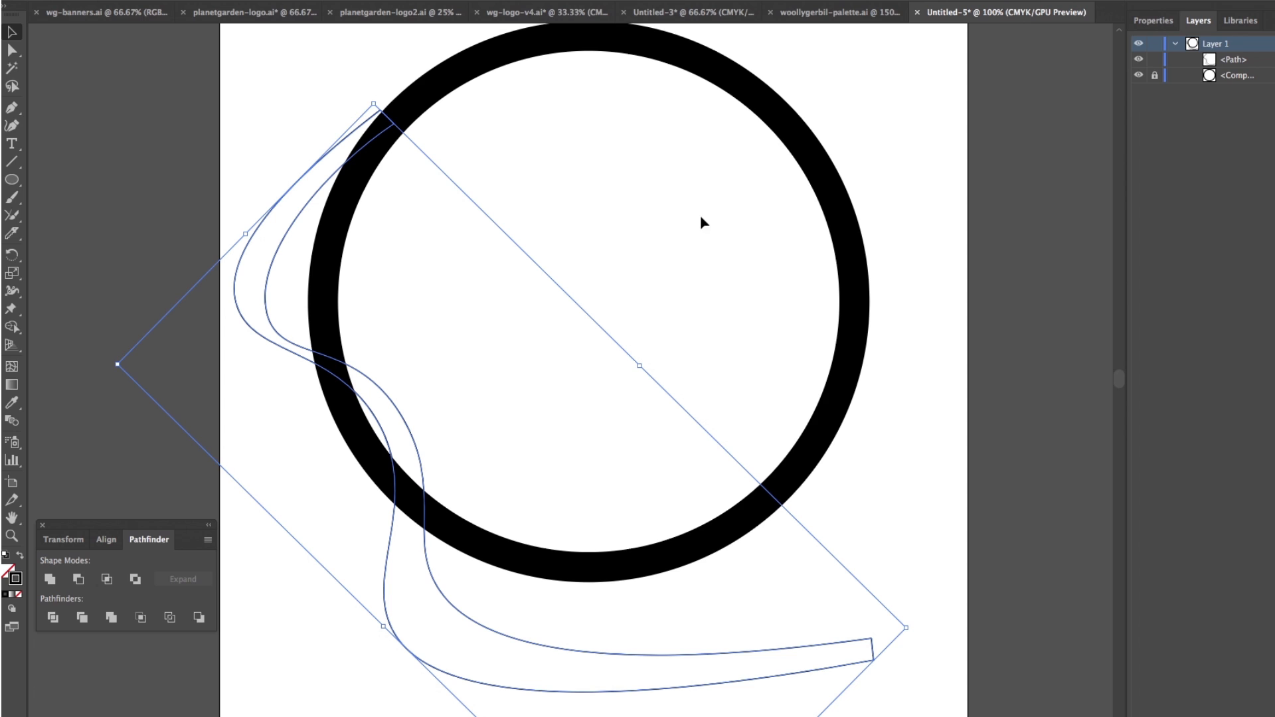
key(ctrl+minus)
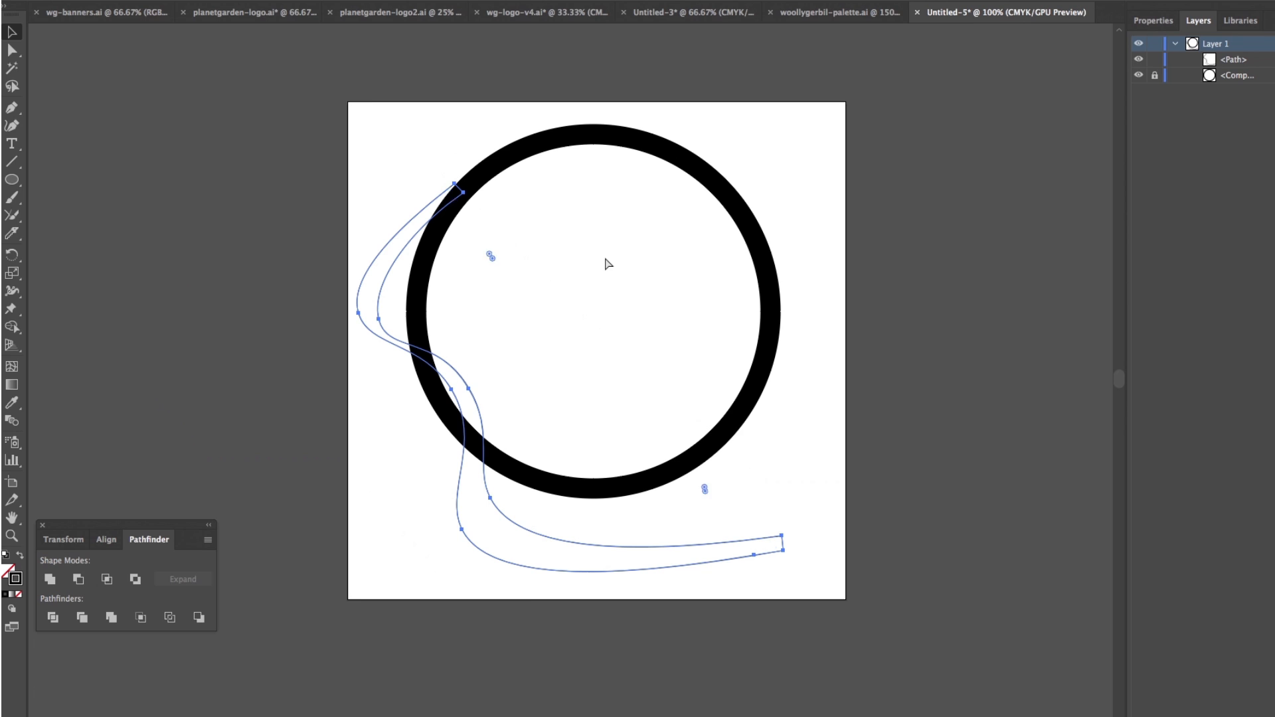
click(922, 221)
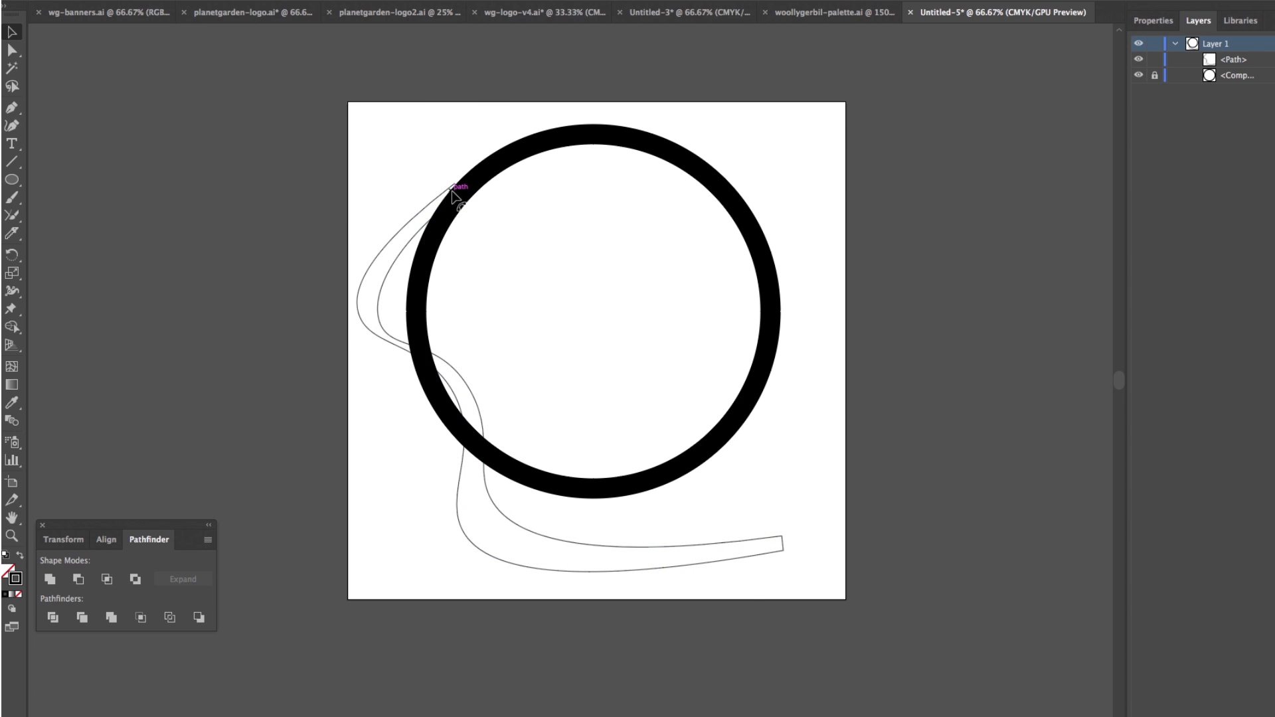
- Move the vine's two upper end anchors with Direct Selection onto the outer and inner edges of the ring, and deselect
key(ctrl+equal)
key(ctrl+equal)
scroll(451, 197, up, 7)
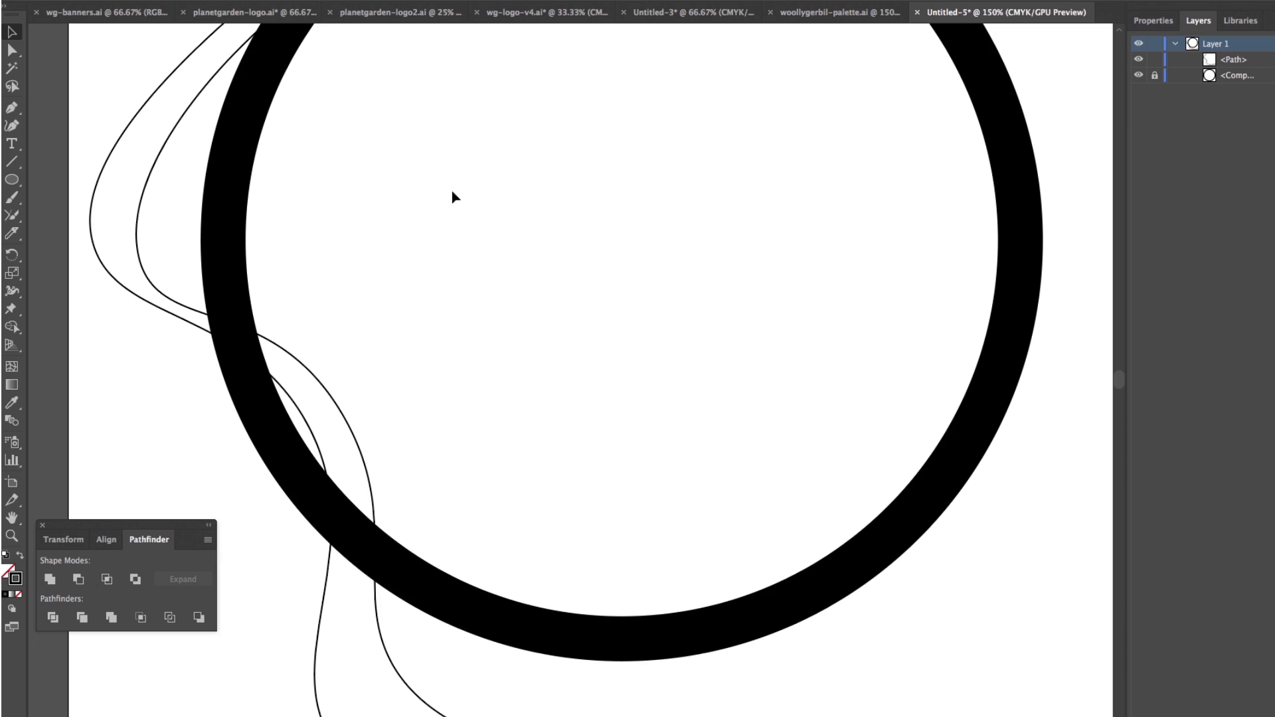
scroll(452, 196, down, 4)
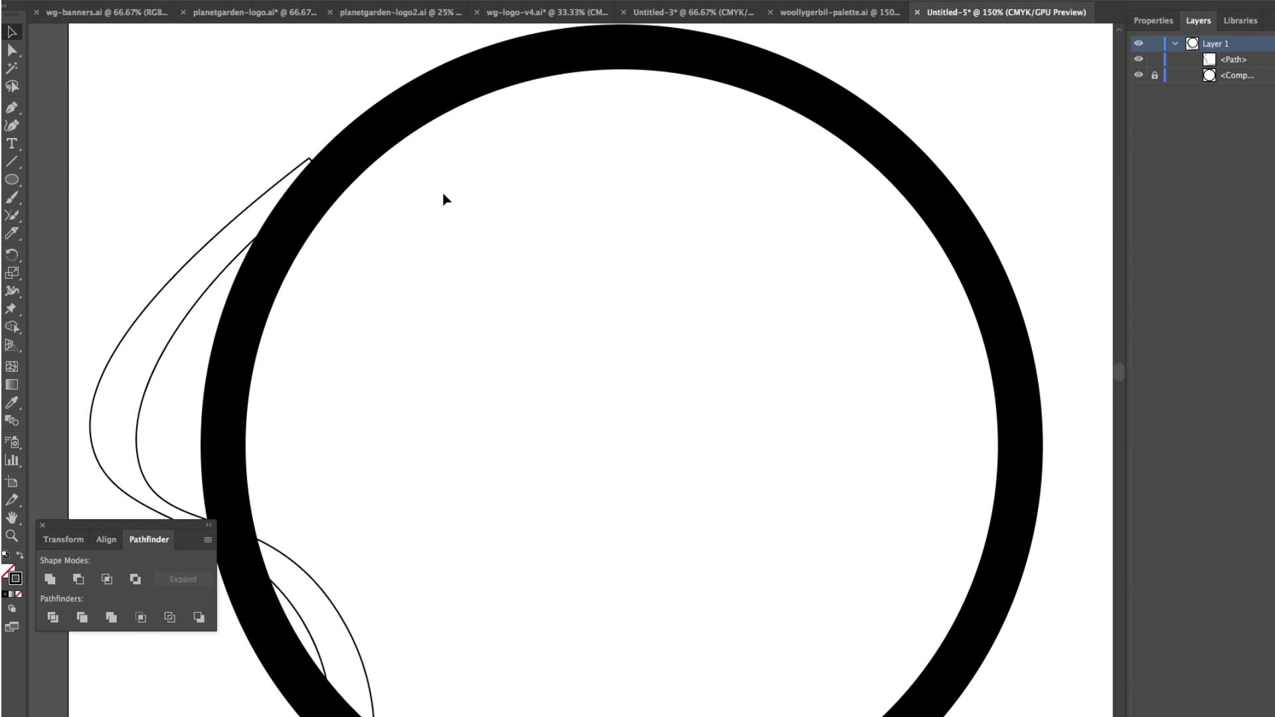
click(308, 161)
click(11, 51)
click(310, 159)
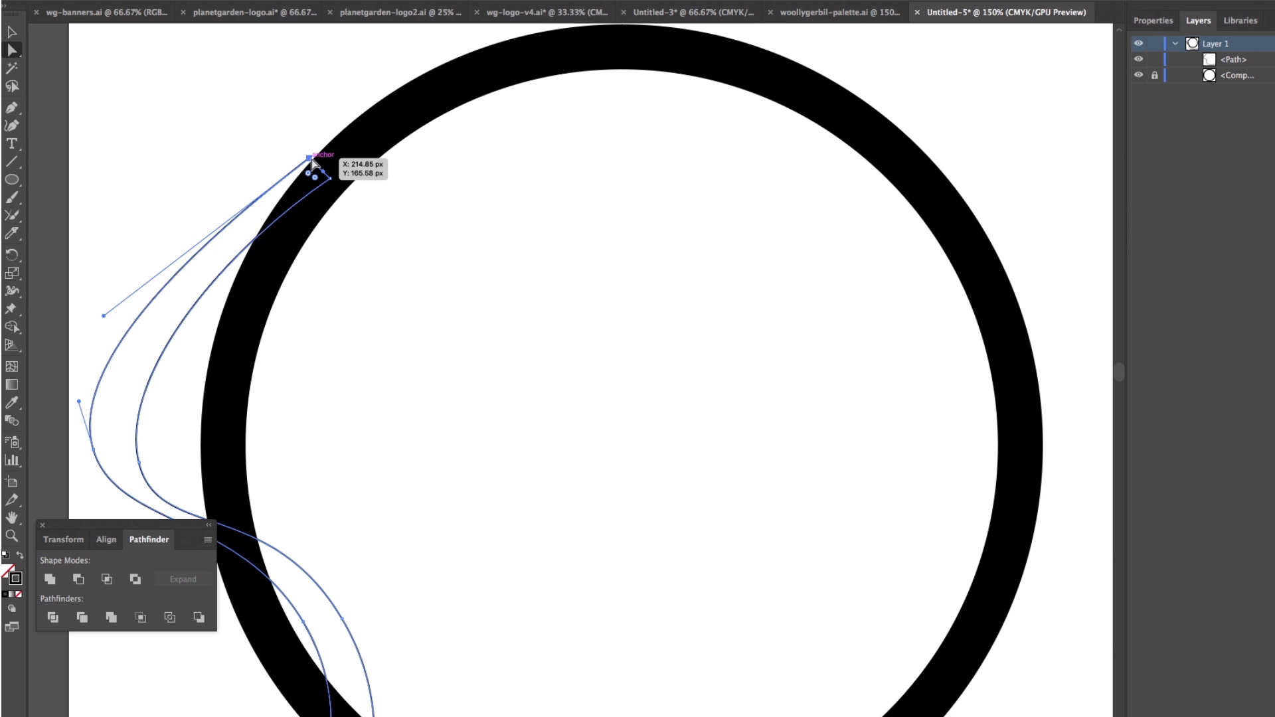
drag(310, 159, 352, 188)
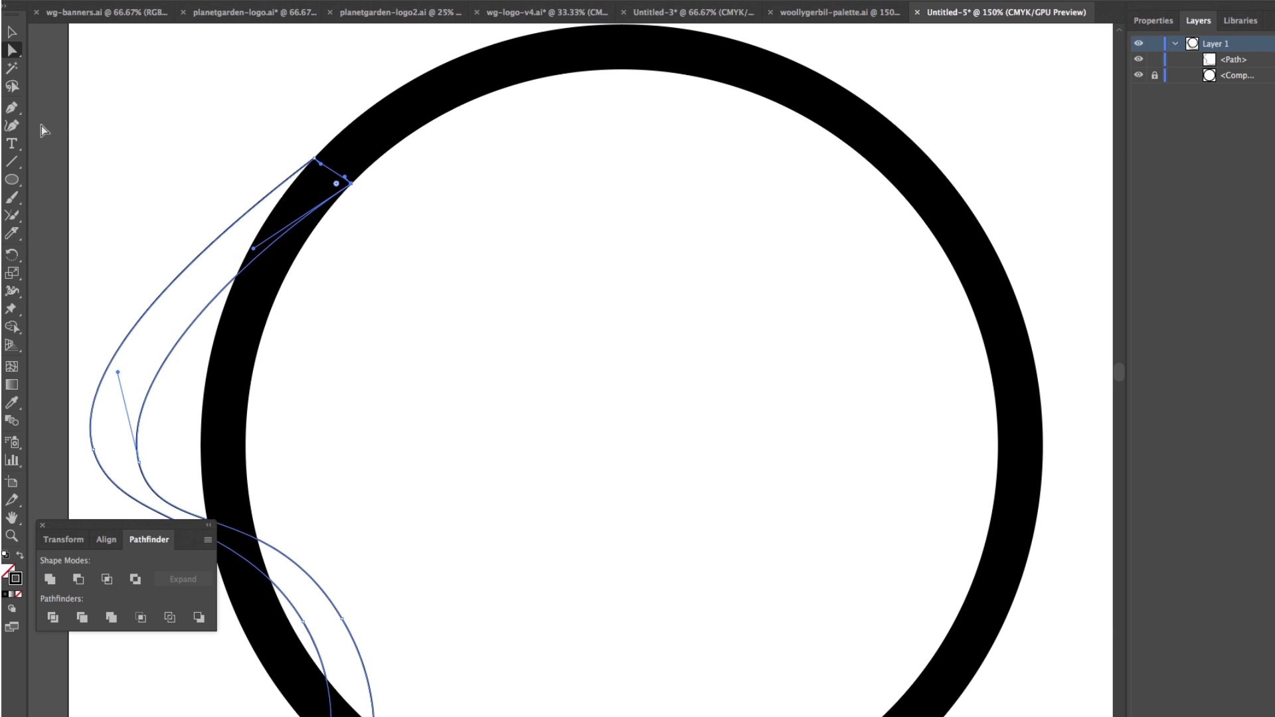
click(14, 32)
click(708, 208)
key(super+minus)
key(super+minus)
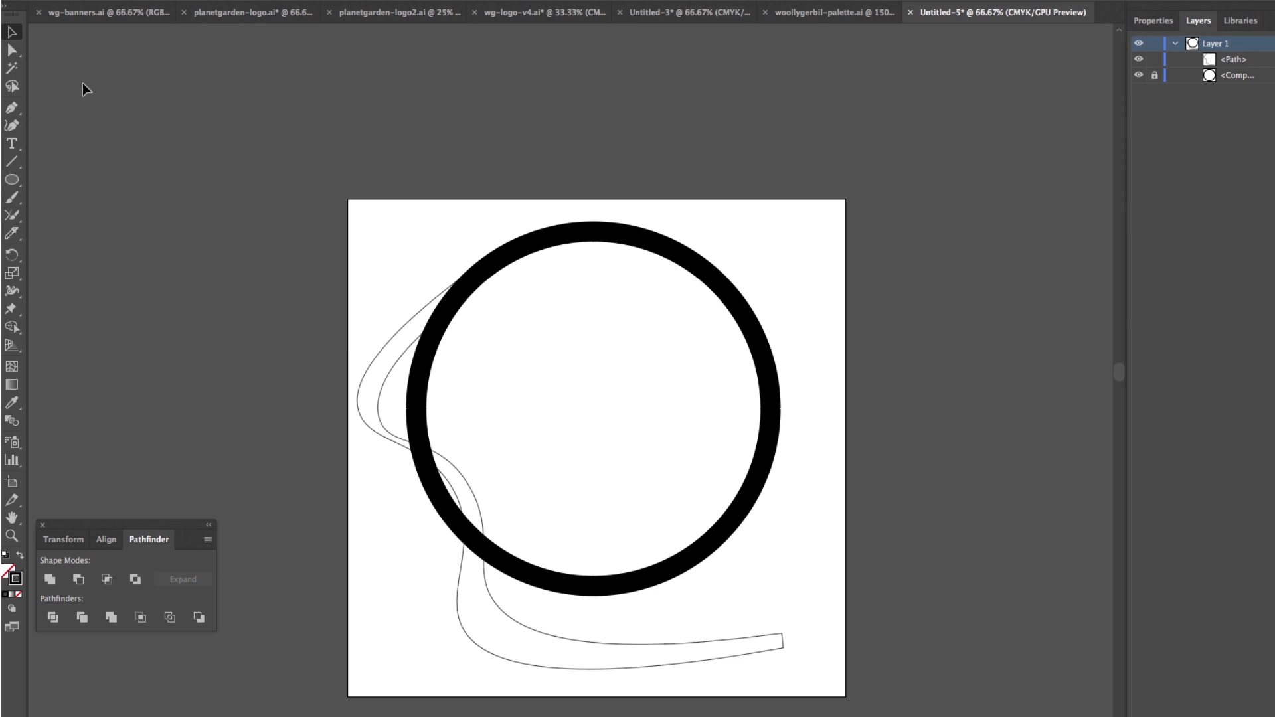
- Unlock the ring in Layer 1 and select it together with the vine outline
key(ctrl+a)
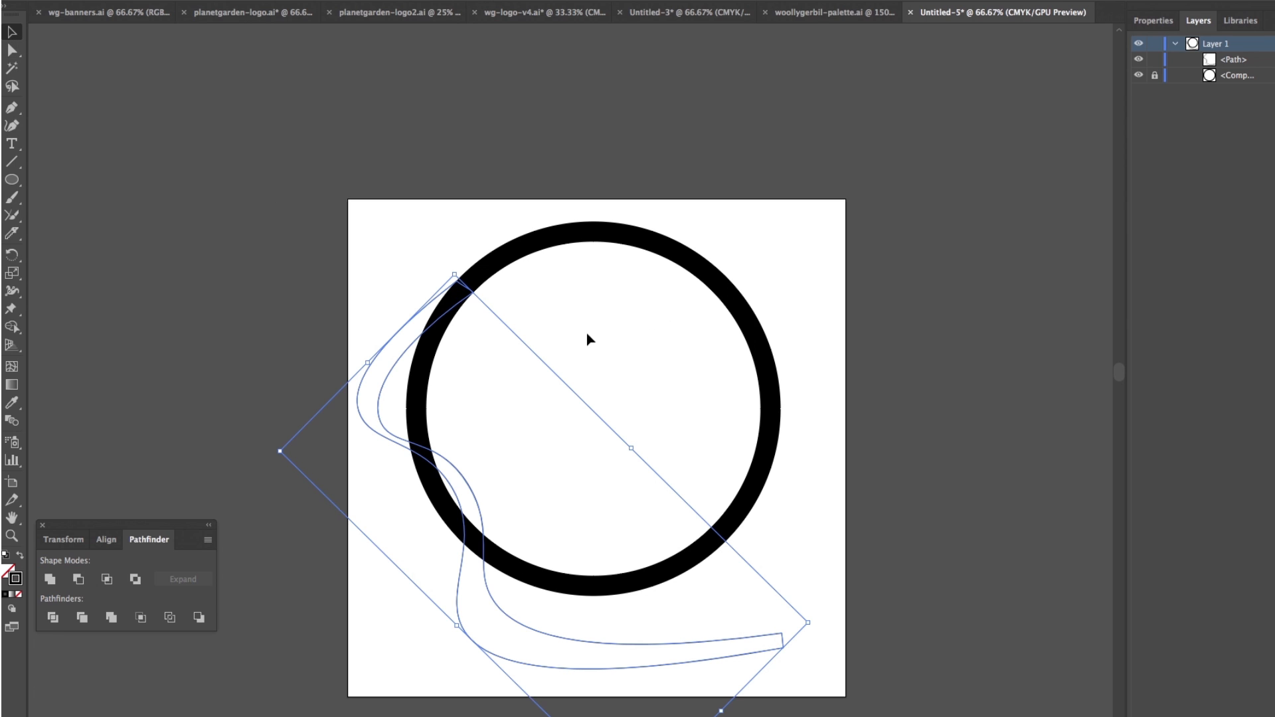
click(1155, 75)
key(ctrl+a)
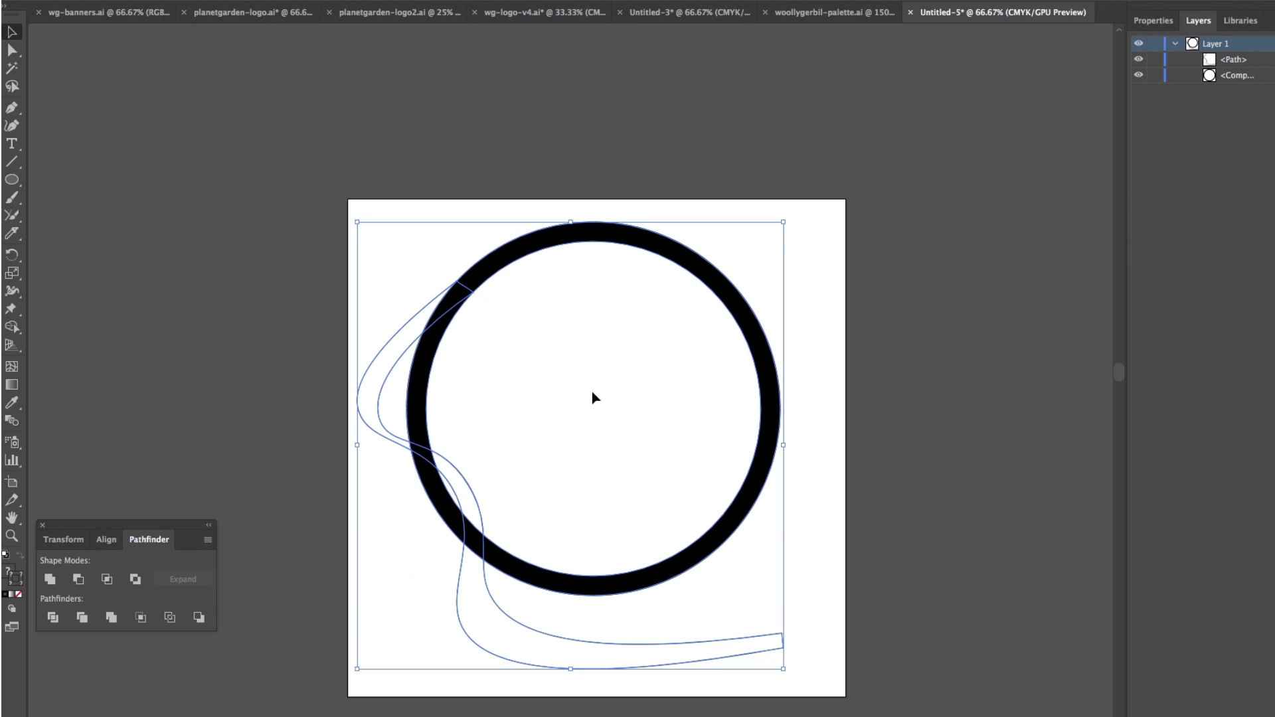
- Merge the ring and the vine outline, including their overlapping areas, into one compound shape with the Shape Builder tool
click(17, 328)
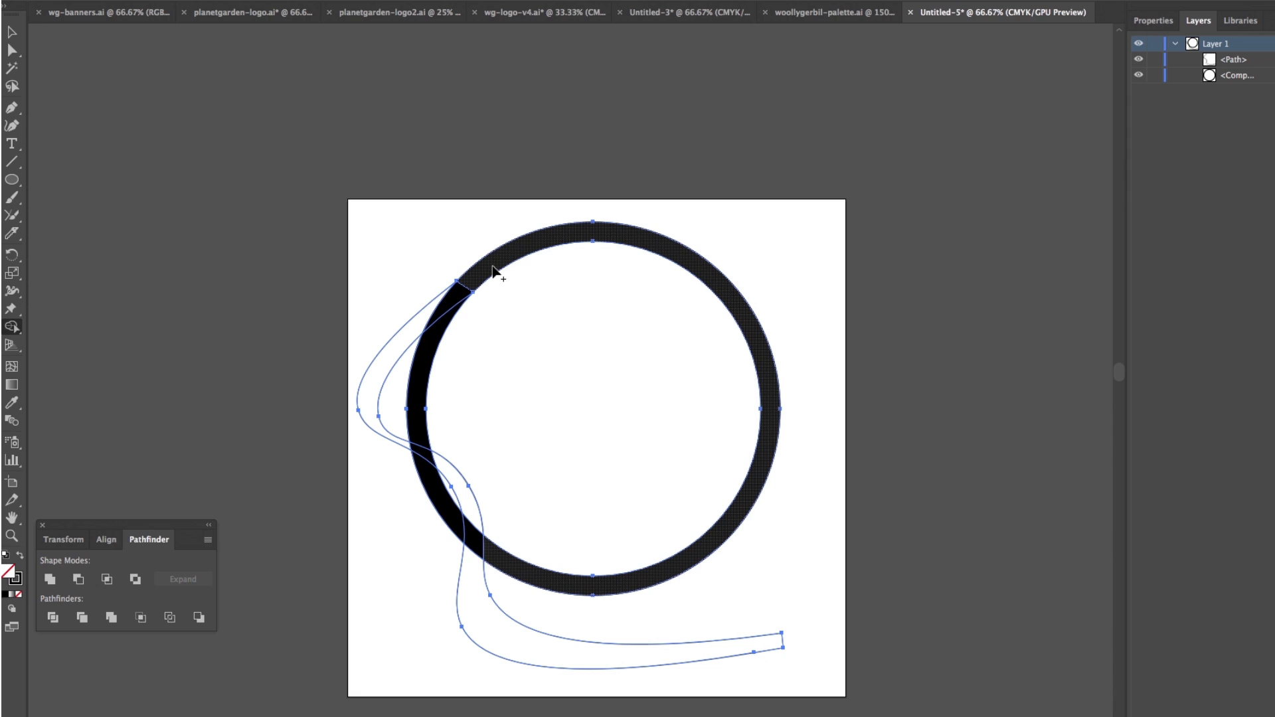
drag(492, 267, 429, 318)
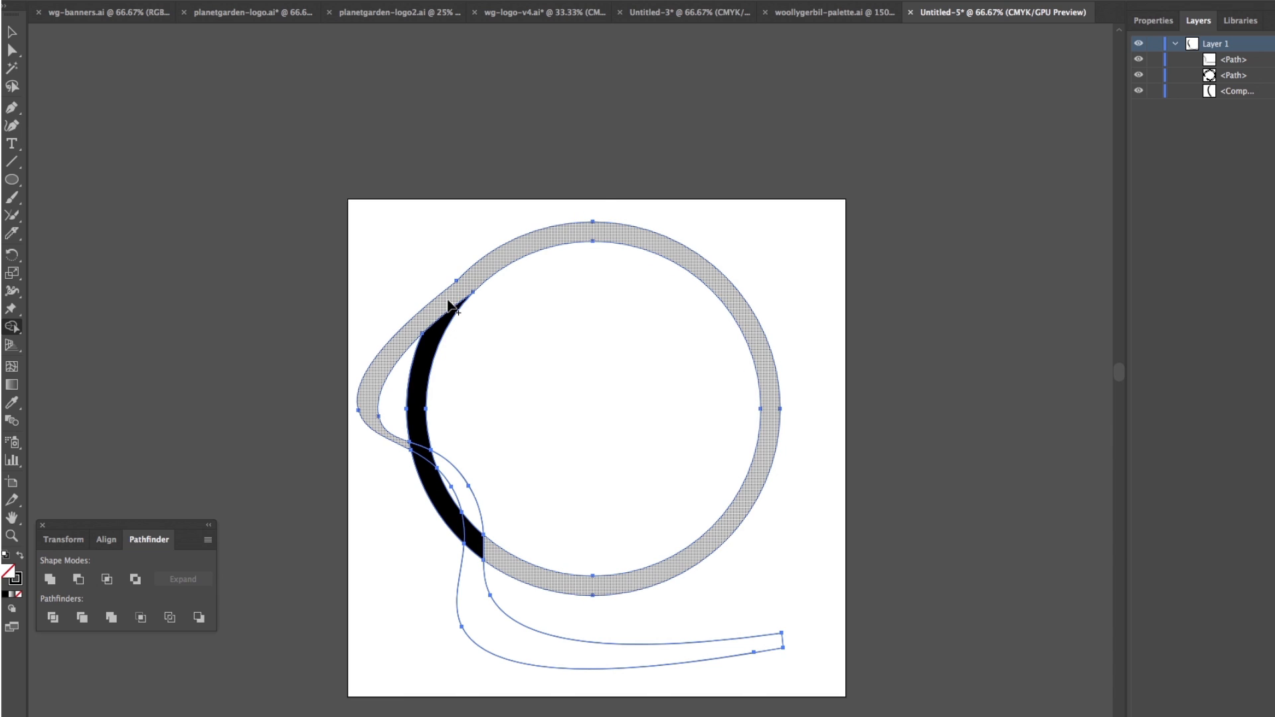
drag(449, 304, 434, 357)
drag(417, 435, 420, 461)
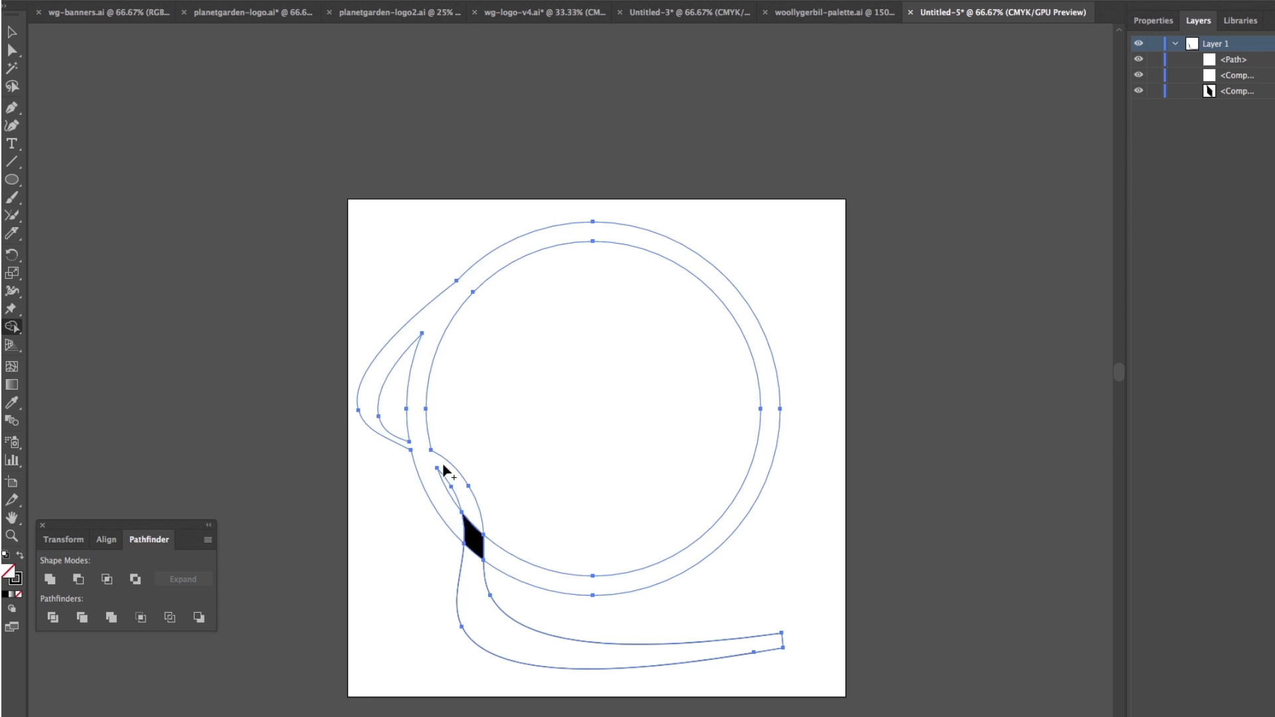
drag(475, 534, 478, 563)
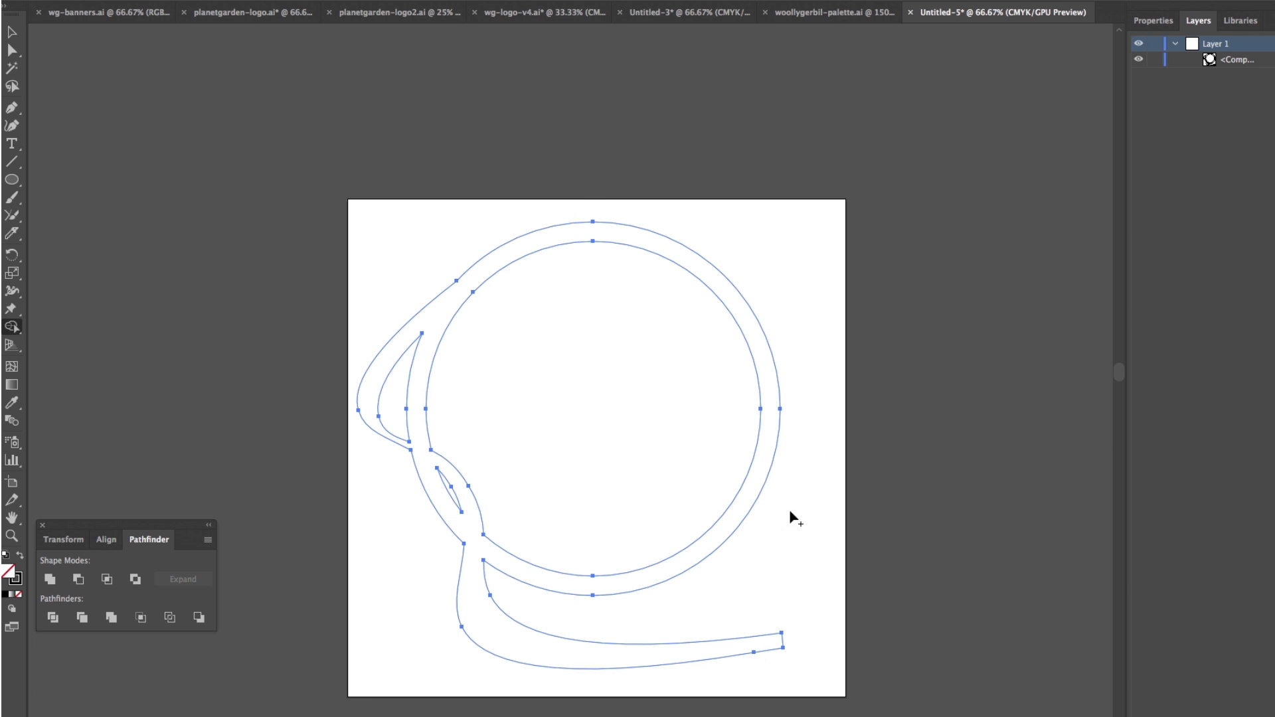
- Give the merged ring and vine shape a solid black fill and no stroke, deselect it and select it again
click(11, 32)
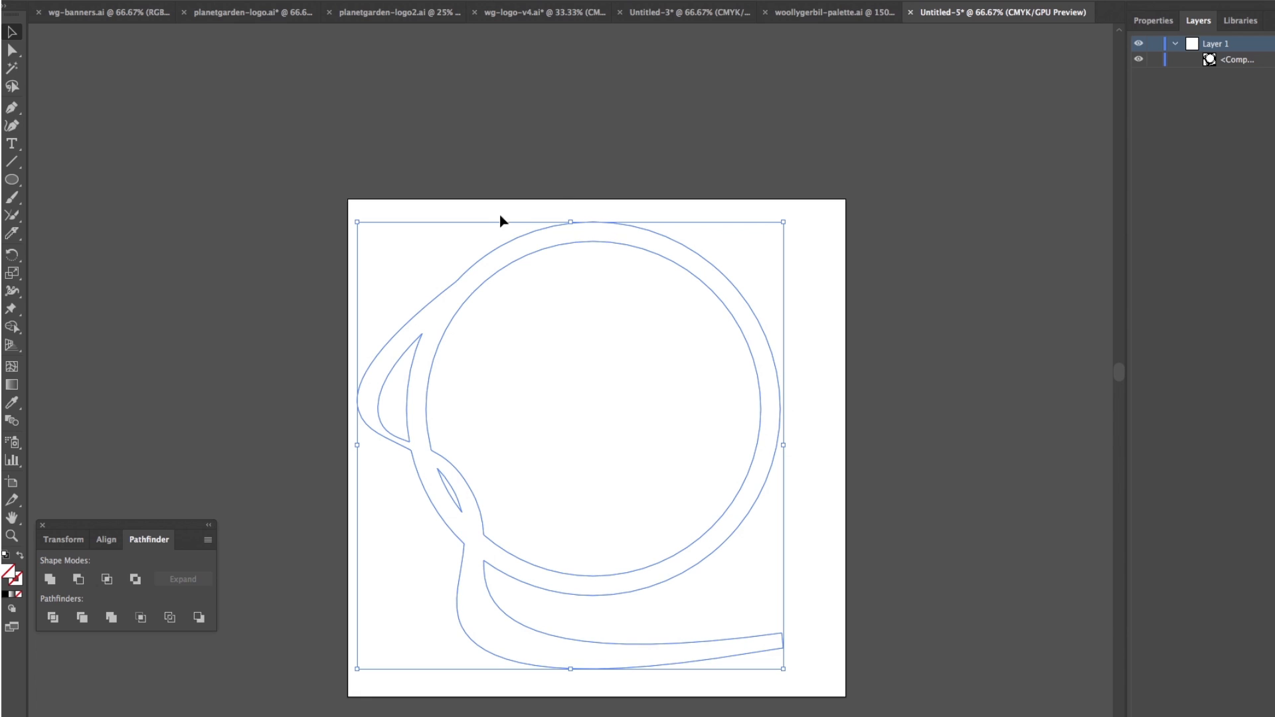
click(489, 270)
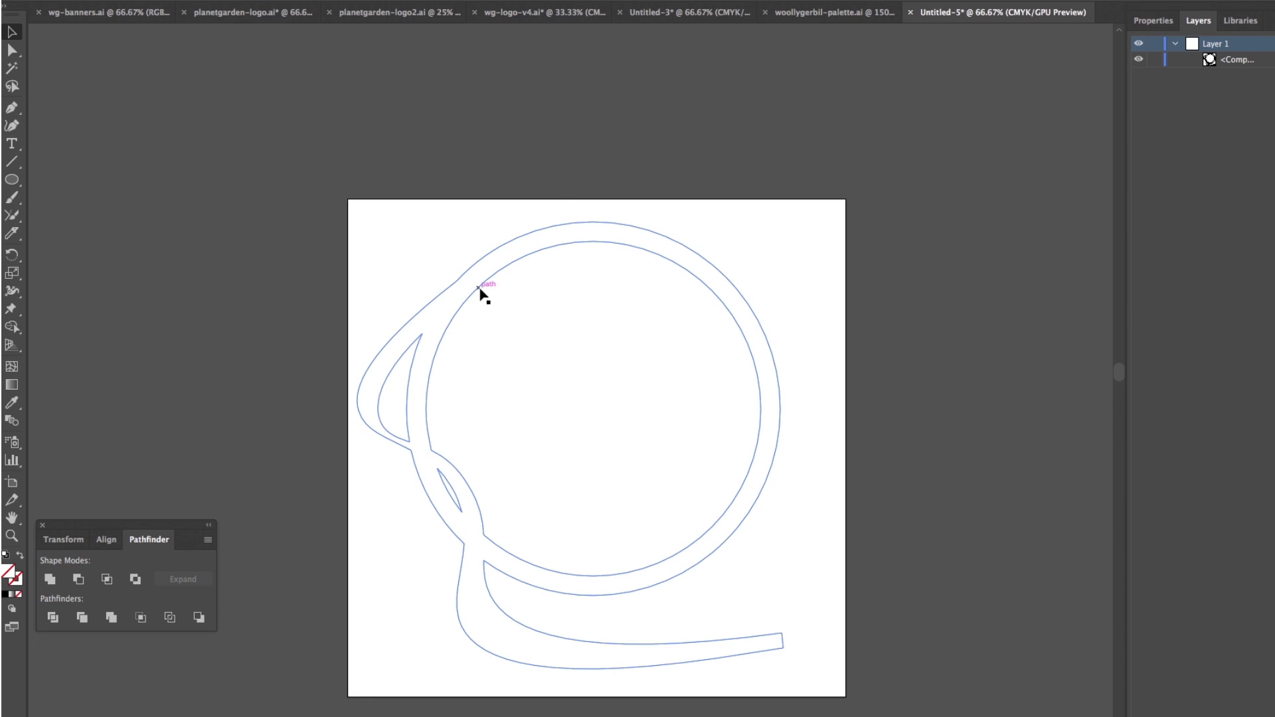
click(484, 293)
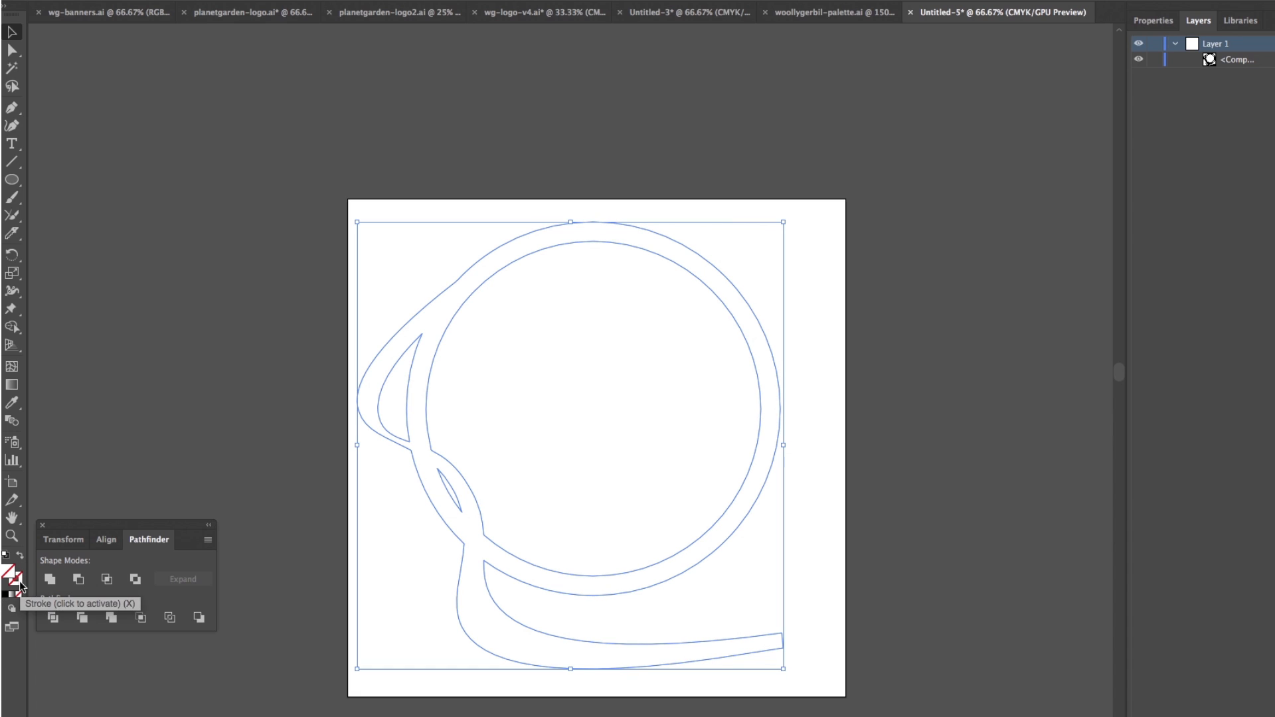
click(19, 556)
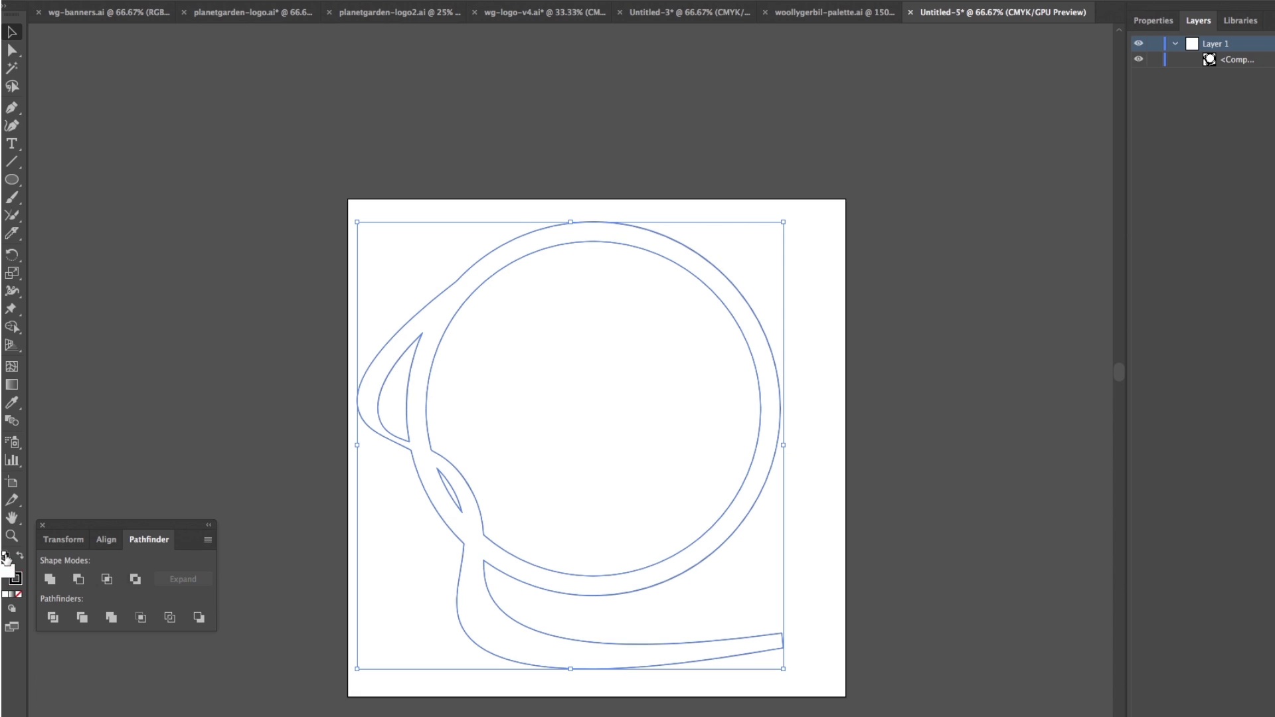
click(19, 557)
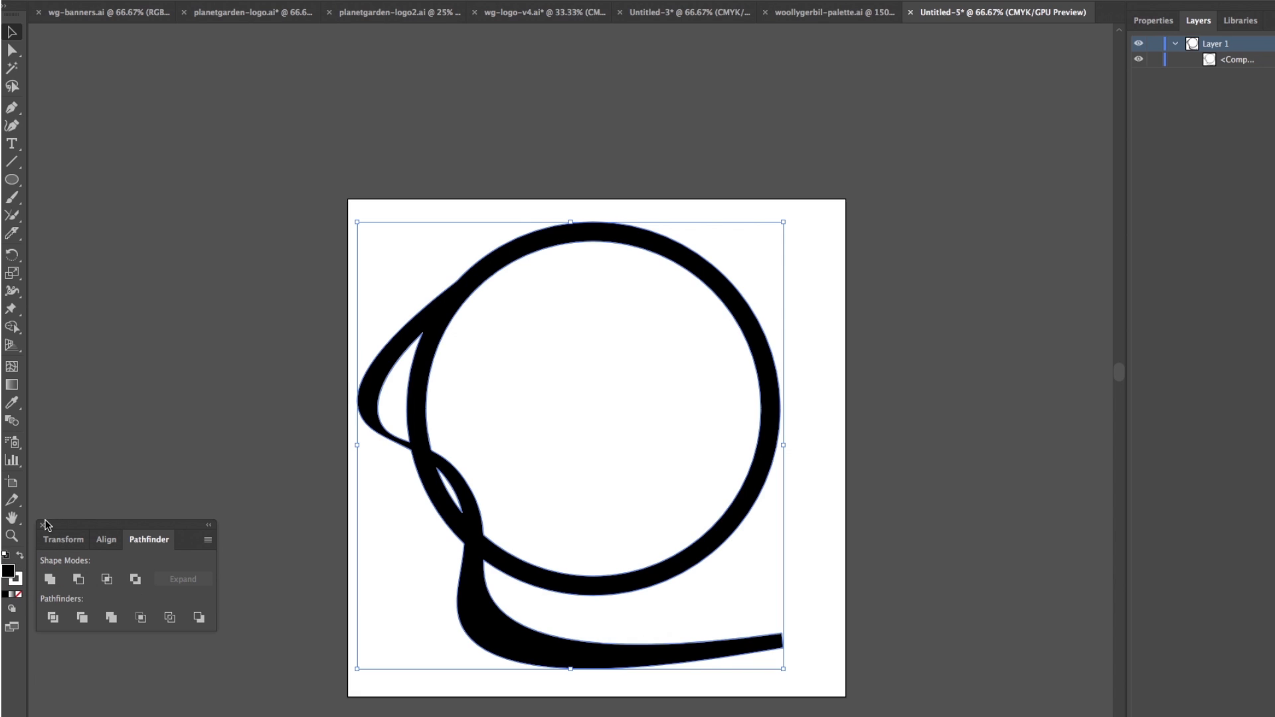
click(20, 585)
click(19, 594)
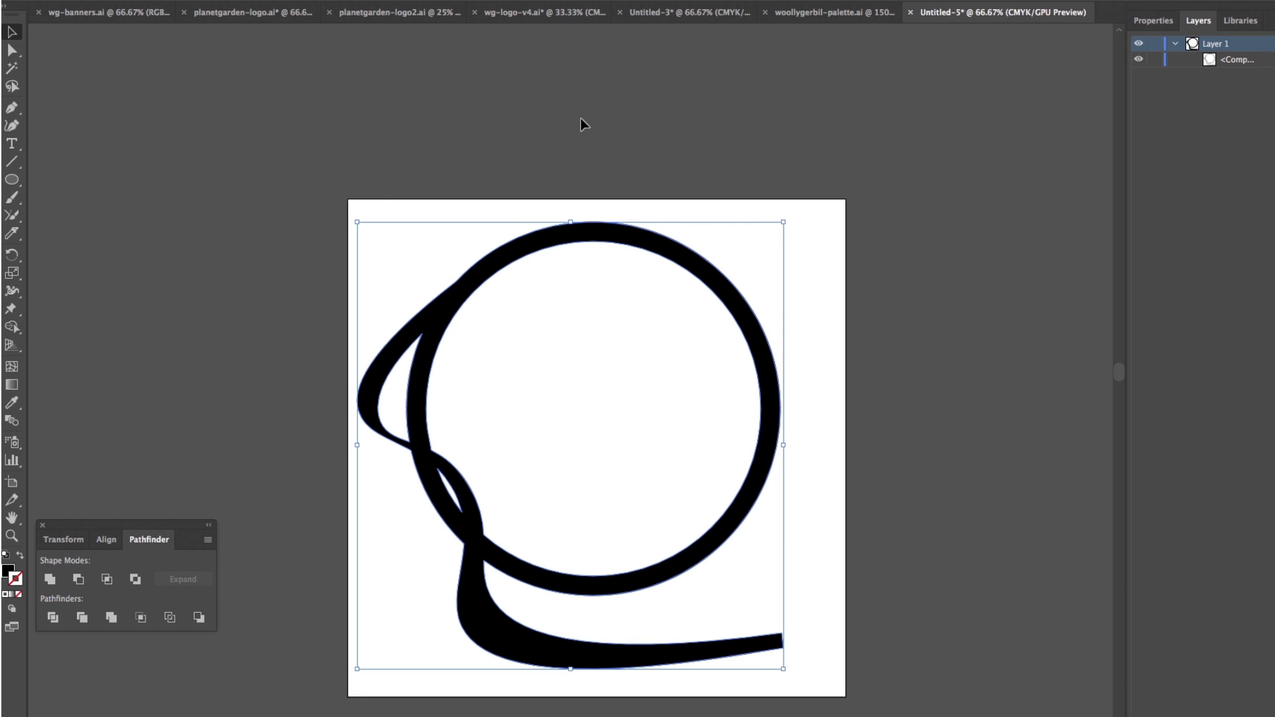
click(672, 99)
click(744, 325)
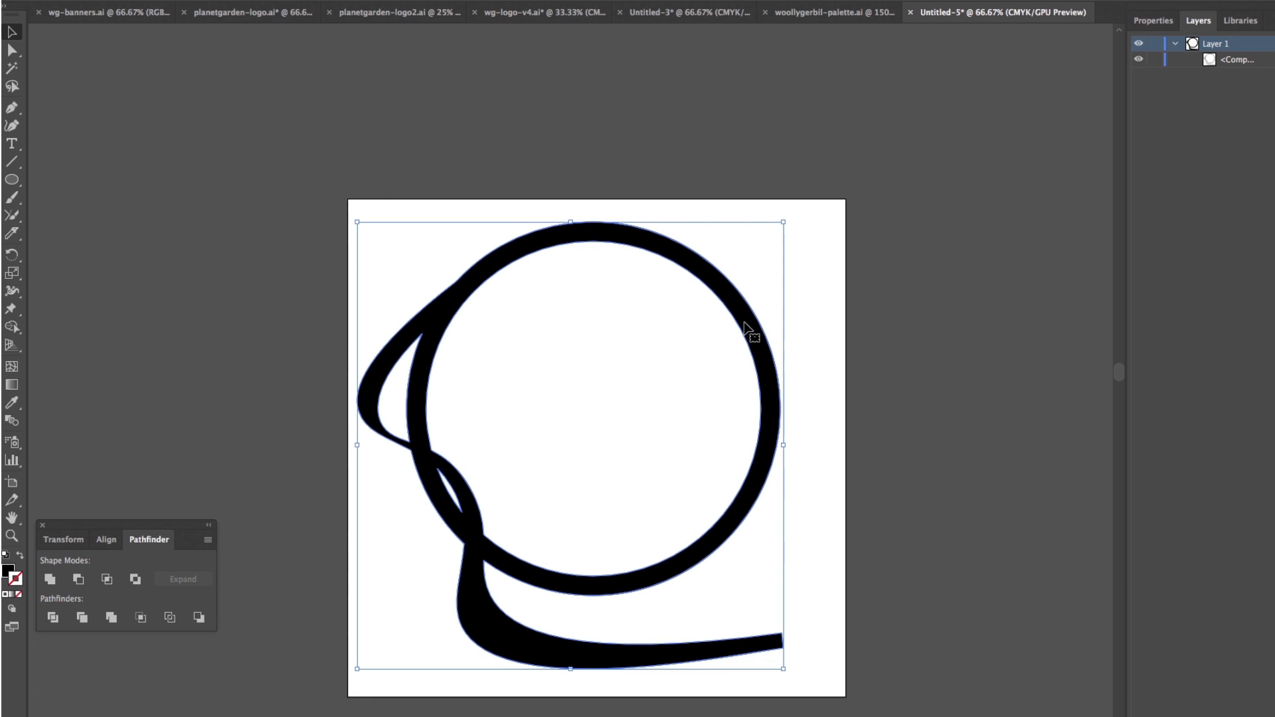